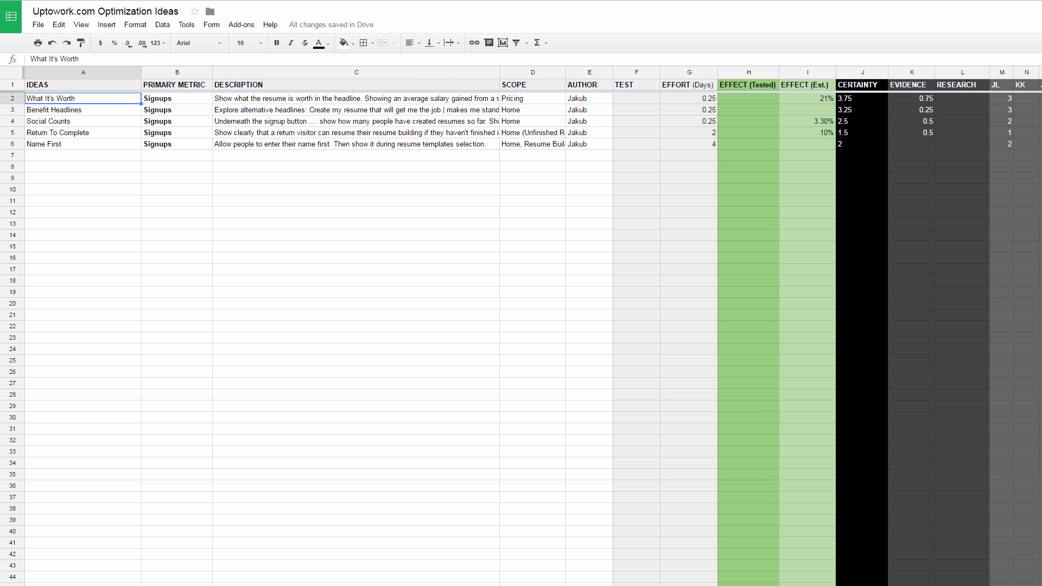
Review the ideas' Evidence scores, trying a score of 2 for Name First and then undoing it.
left_click(909, 99)
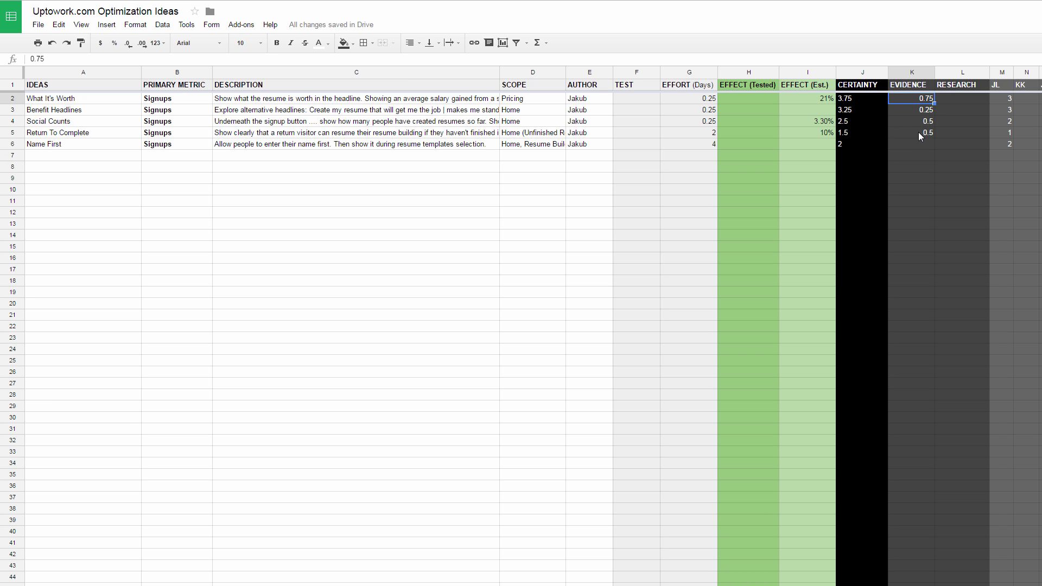
left_click(917, 132)
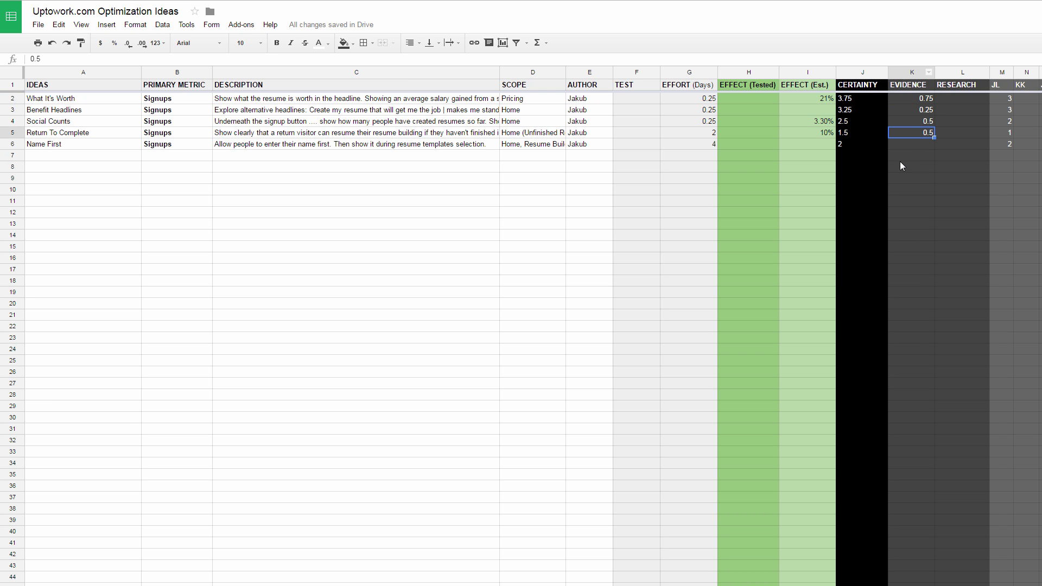
left_click(901, 100)
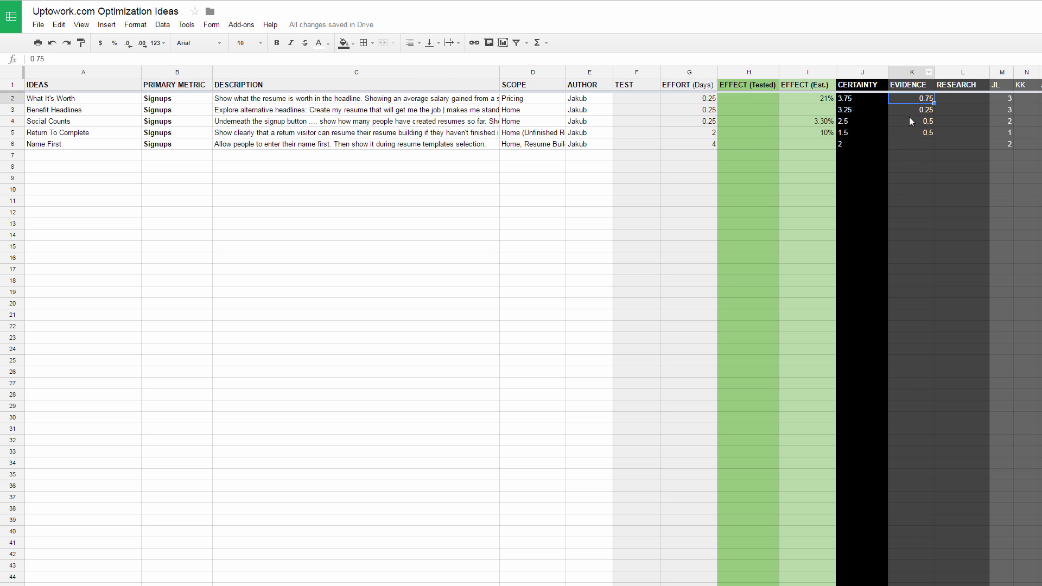
left_click(922, 144)
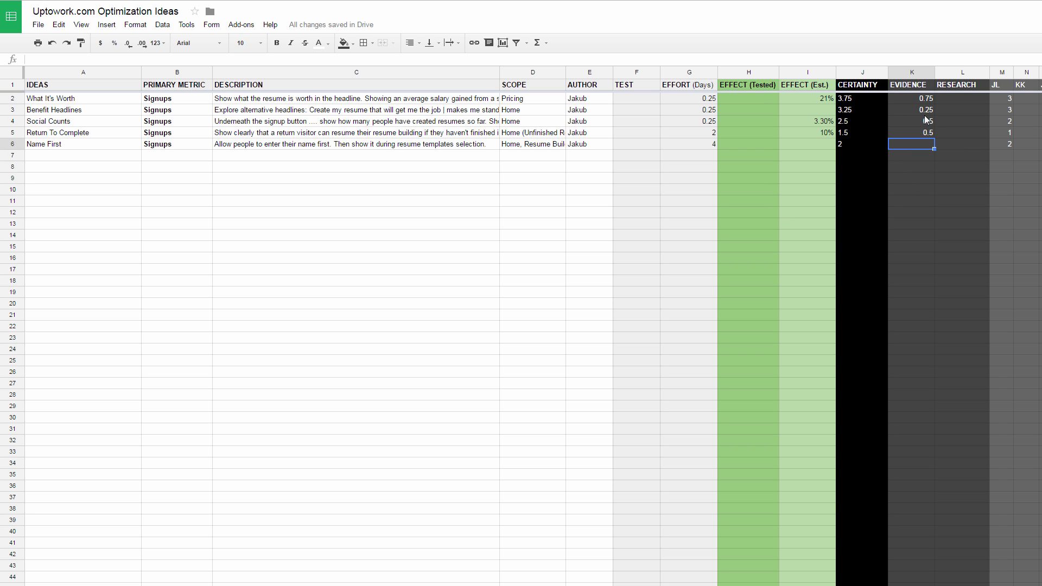
left_click(920, 163)
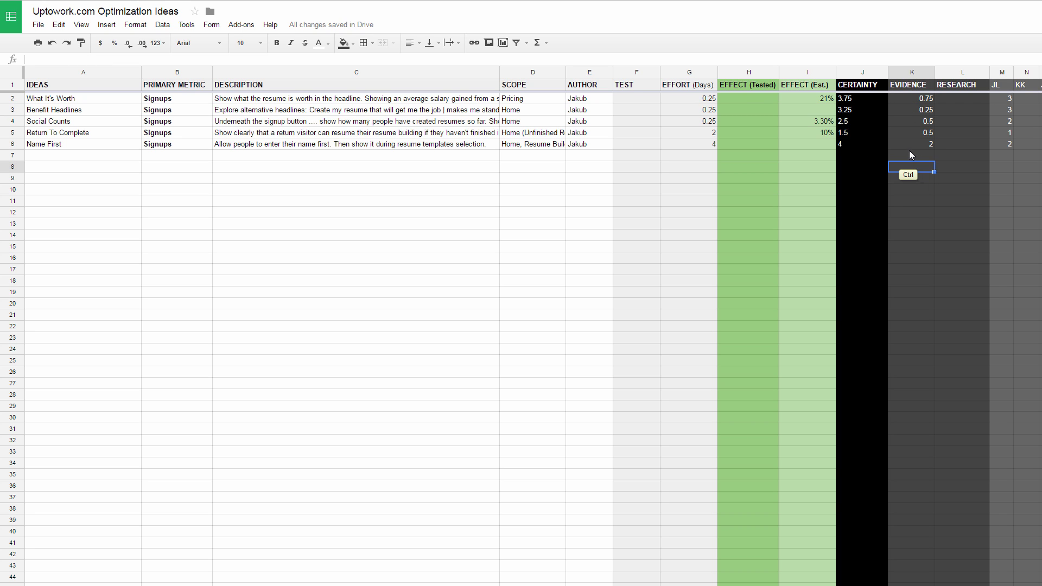
key("ctrl+z")
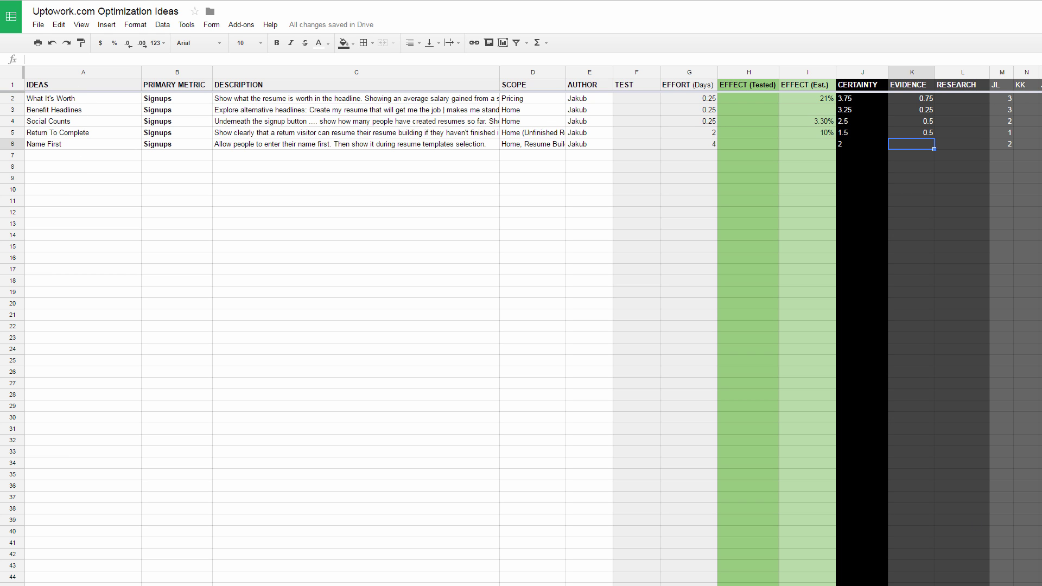
Scroll across the sheet and step through the idea names What It's Worth, Return To Complete and Name First.
scroll(532, 326, "right", 1)
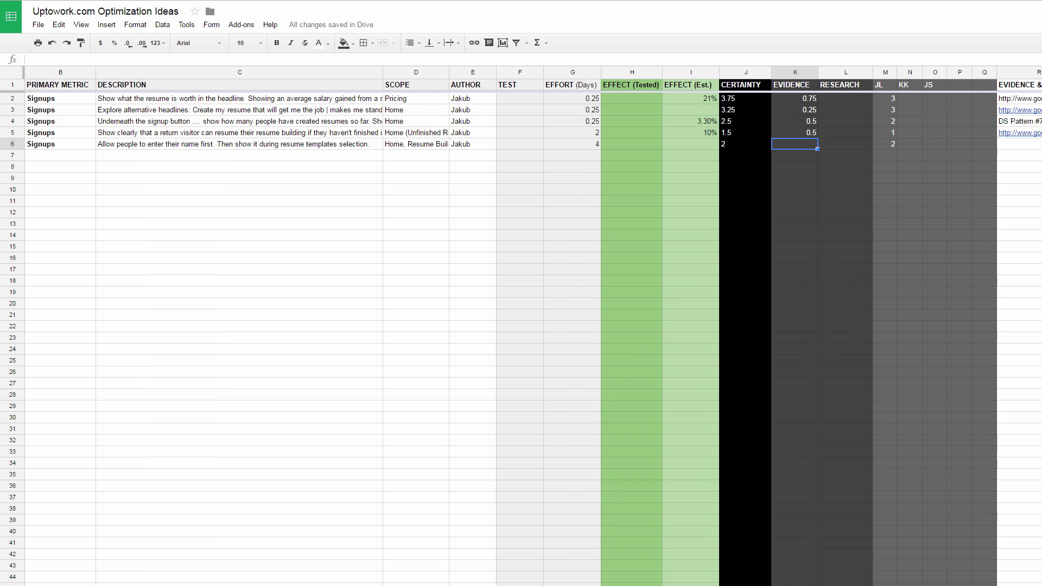
scroll(532, 326, "left", 1)
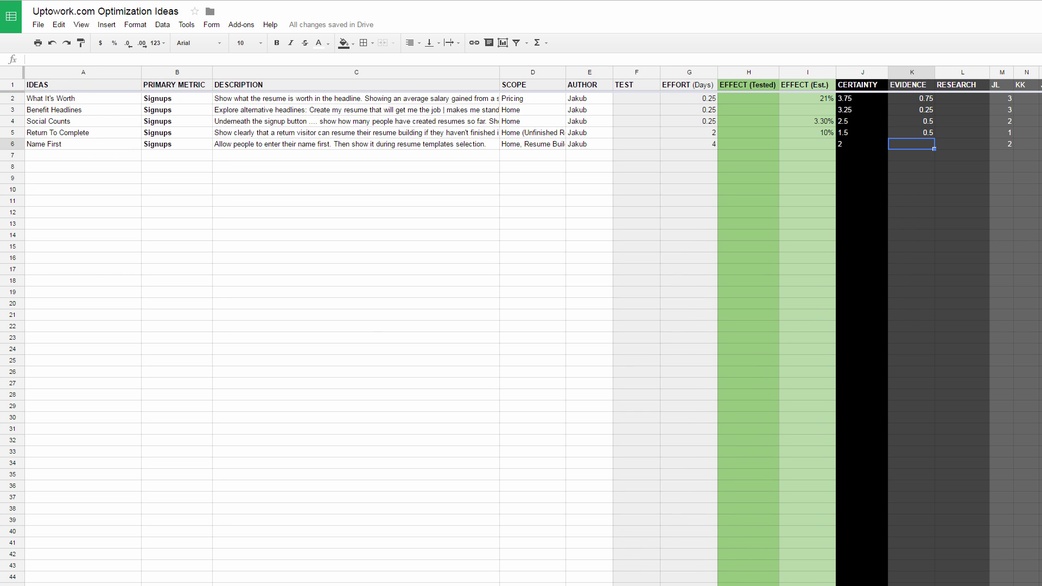
left_click(67, 101)
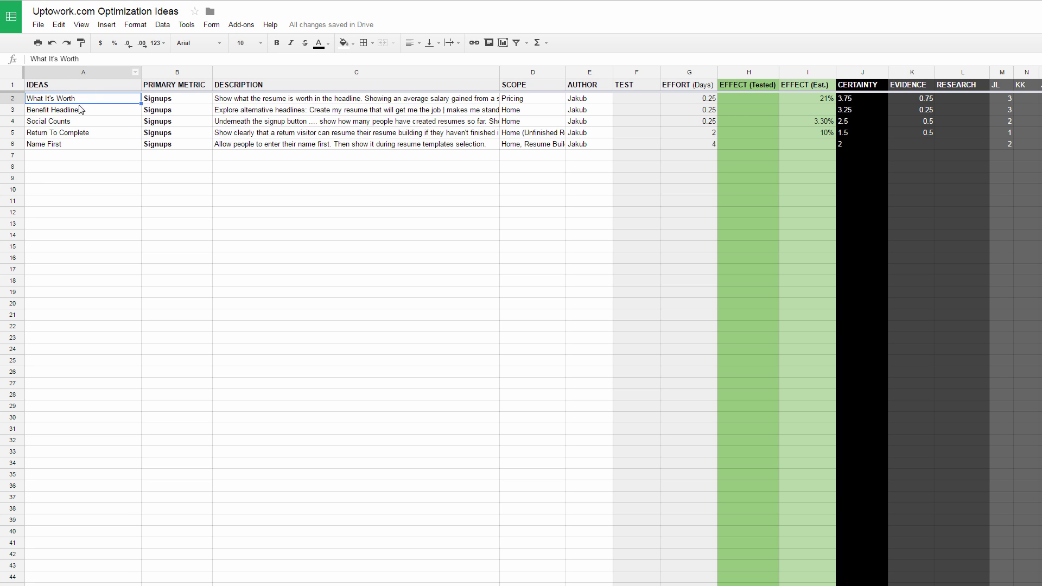
key("Down")
key("Down")
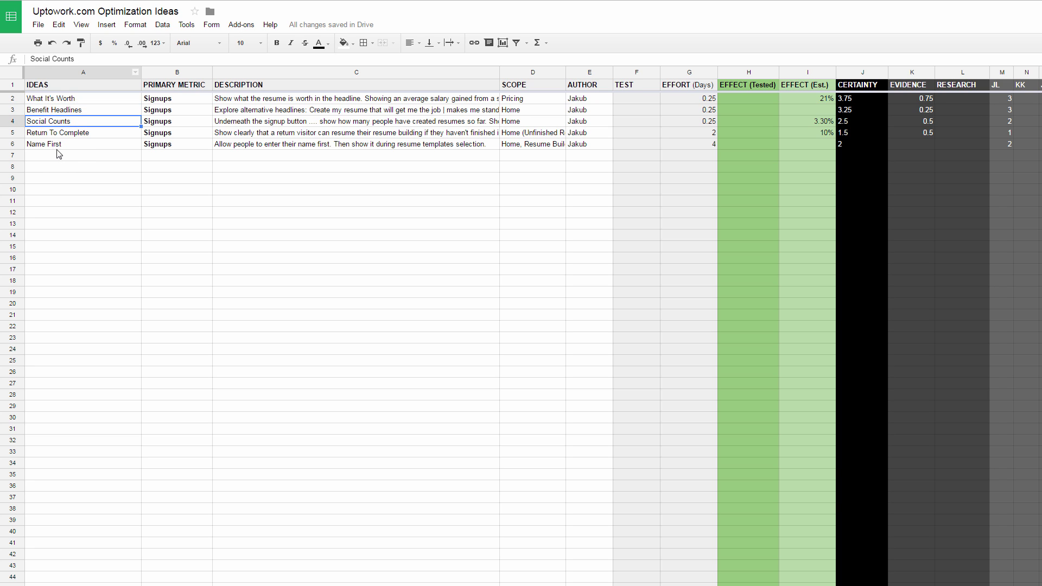
left_click(56, 146)
left_click(85, 135)
left_click(143, 165)
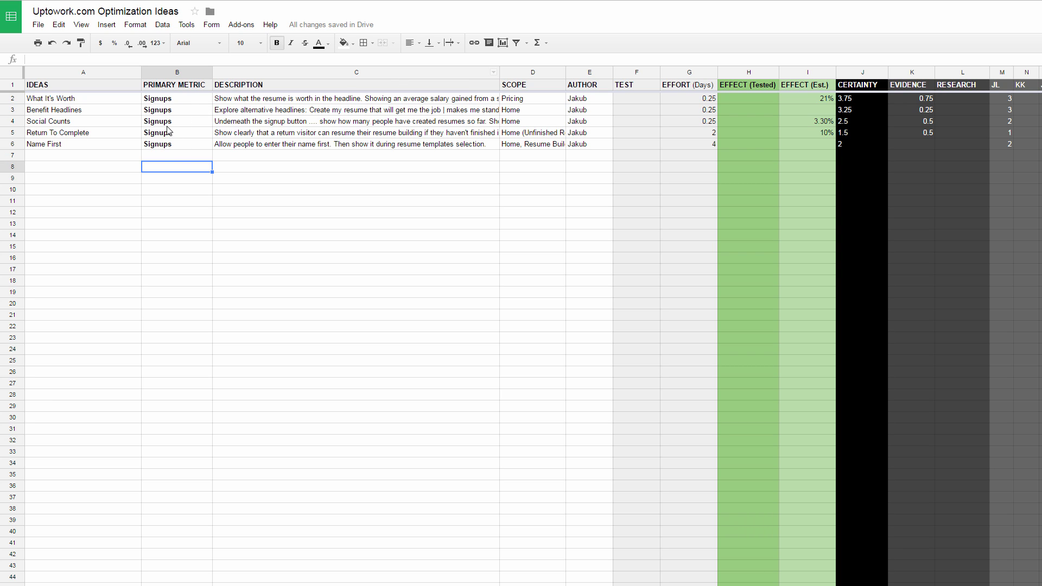
Step through the Primary Metric values and each idea's description, ending on the first one.
left_click(182, 100)
key("Down")
key("Up")
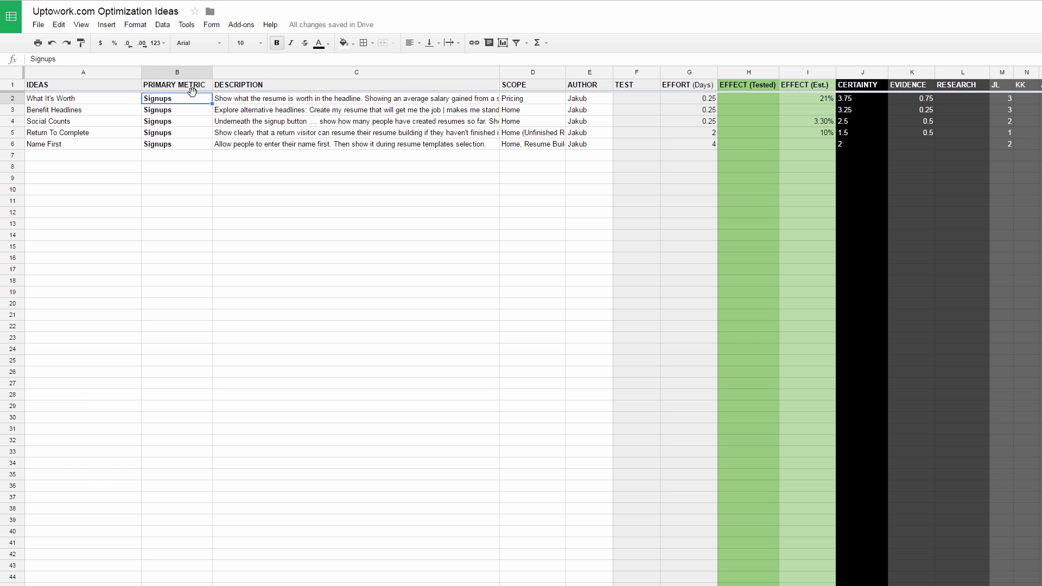
key("Down")
key("Down")
key("Down")
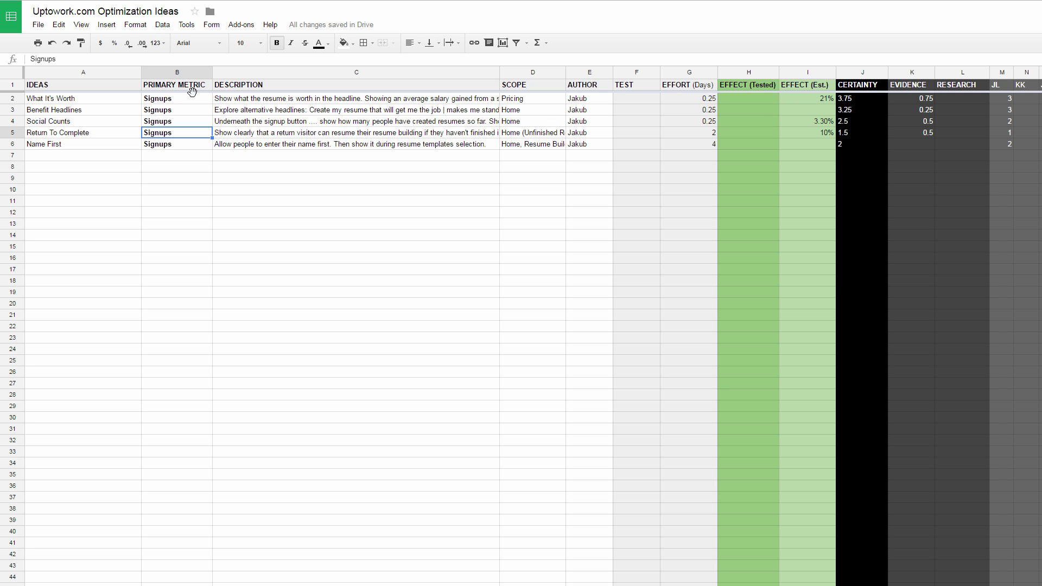
key("Down")
key("Down")
key("Up")
key("Up")
key("Right")
key("Right")
key("Up")
key("Left")
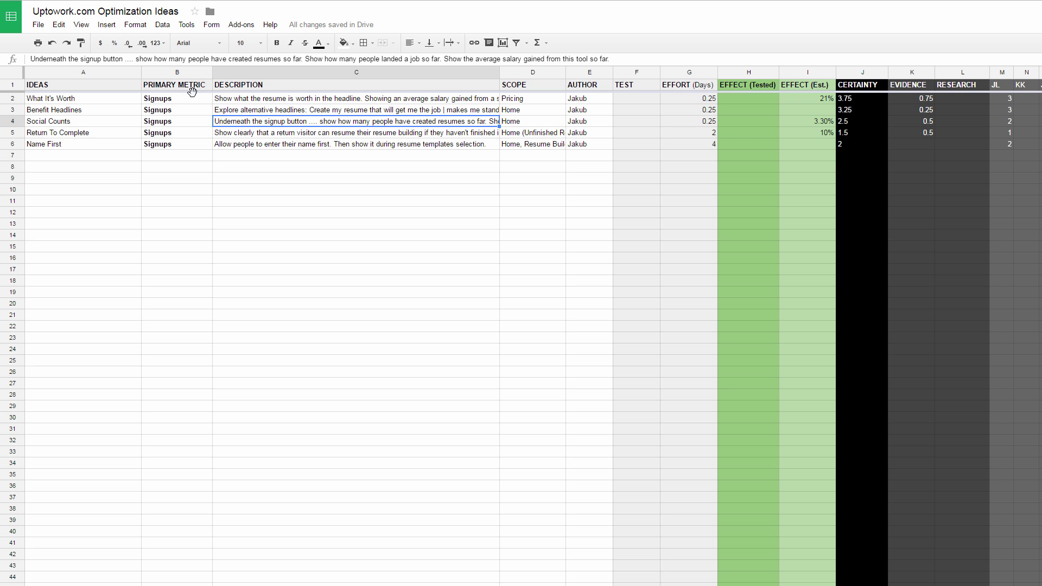
key("Up")
key("Up")
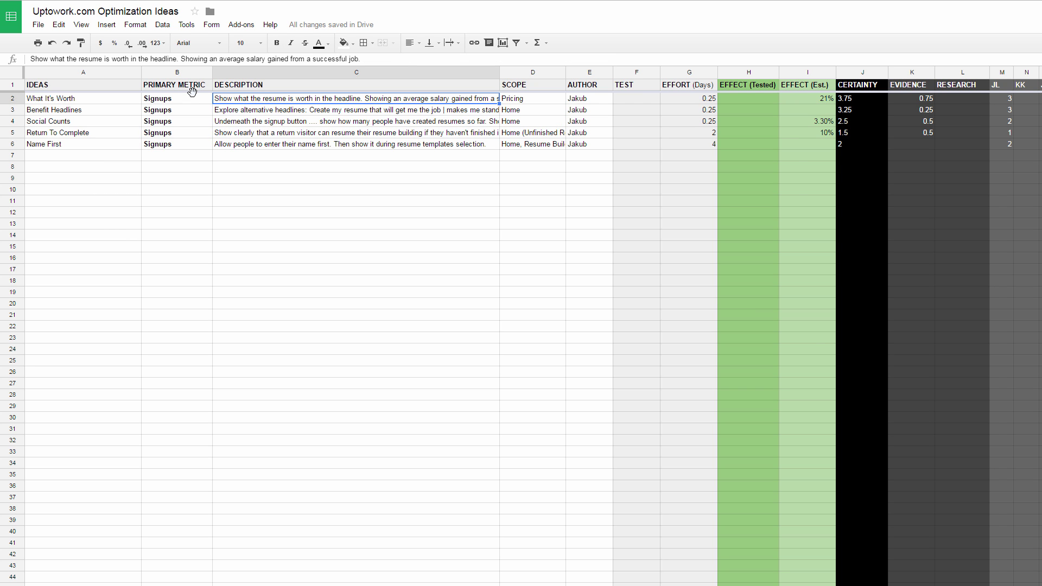
key("Down")
key("Down")
key("Down")
key("Down")
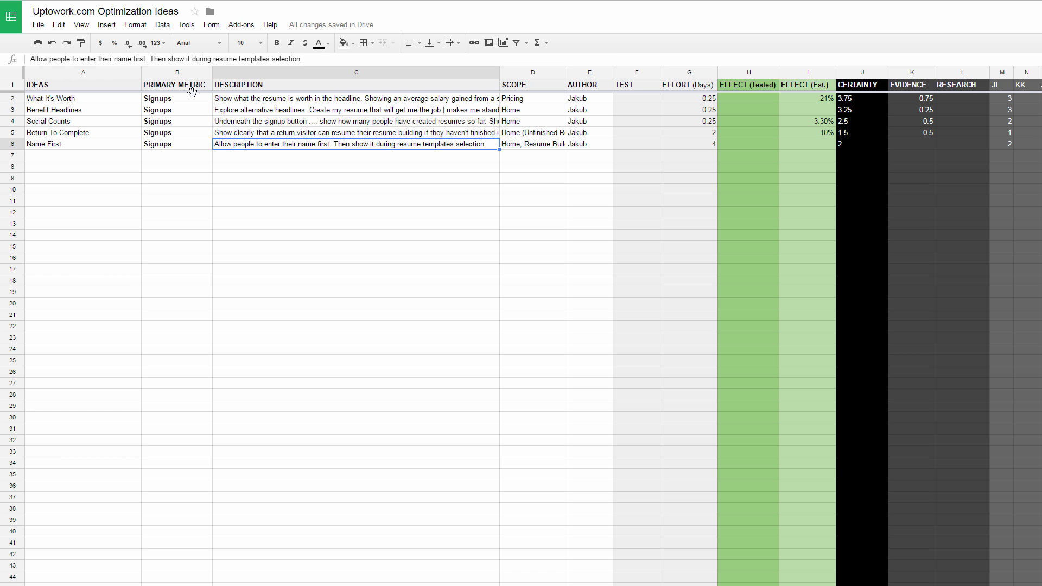
key("Up")
key("Up")
key("Up")
key("Up")
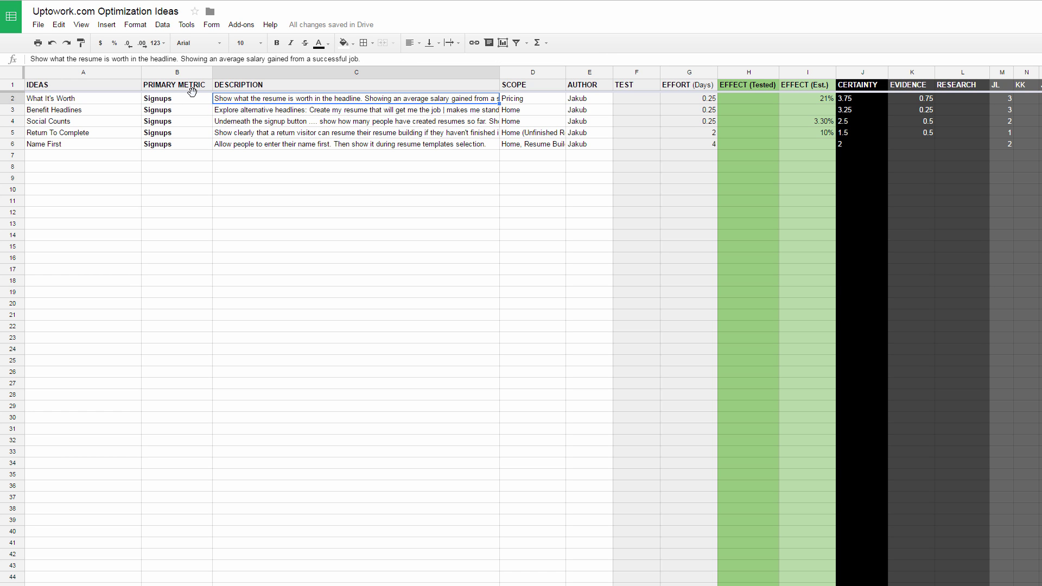
Prefix the What It's Worth description in C2 with a bold IDEA001 label.
double_click(240, 98)
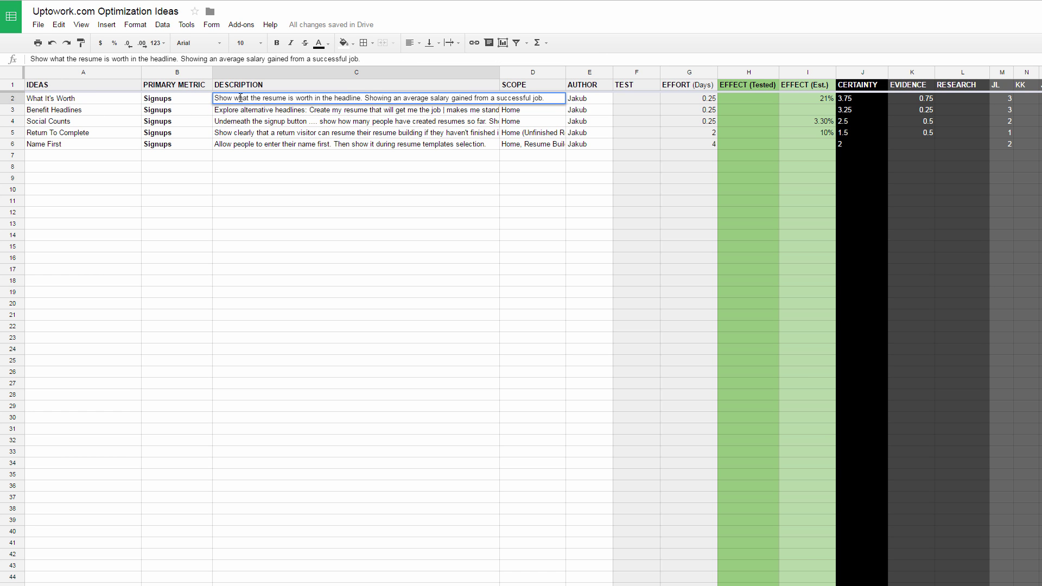
key("Home")
type("IDEA001")
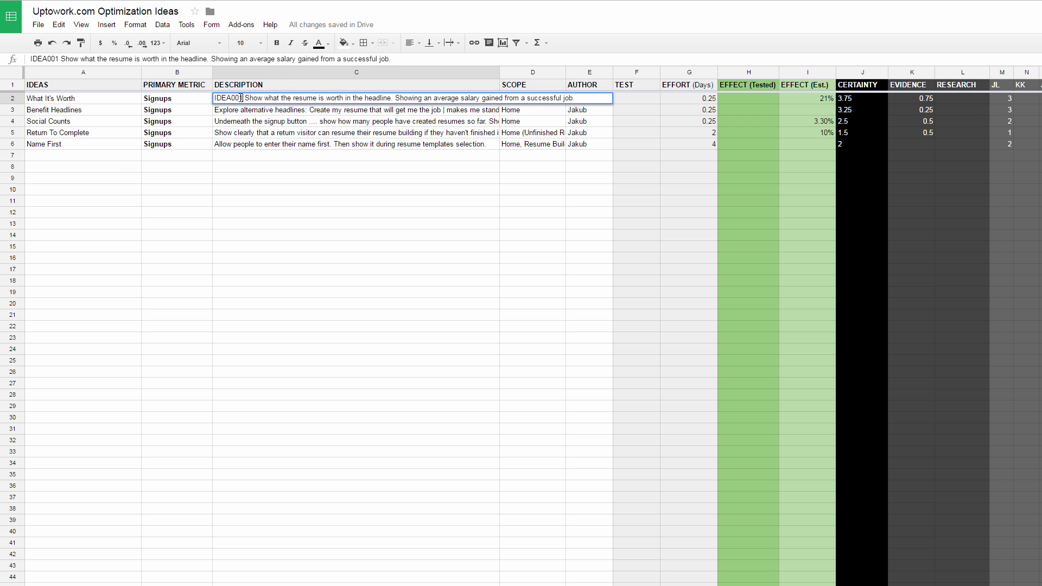
double_click(240, 98)
key("ctrl+b")
key("Return")
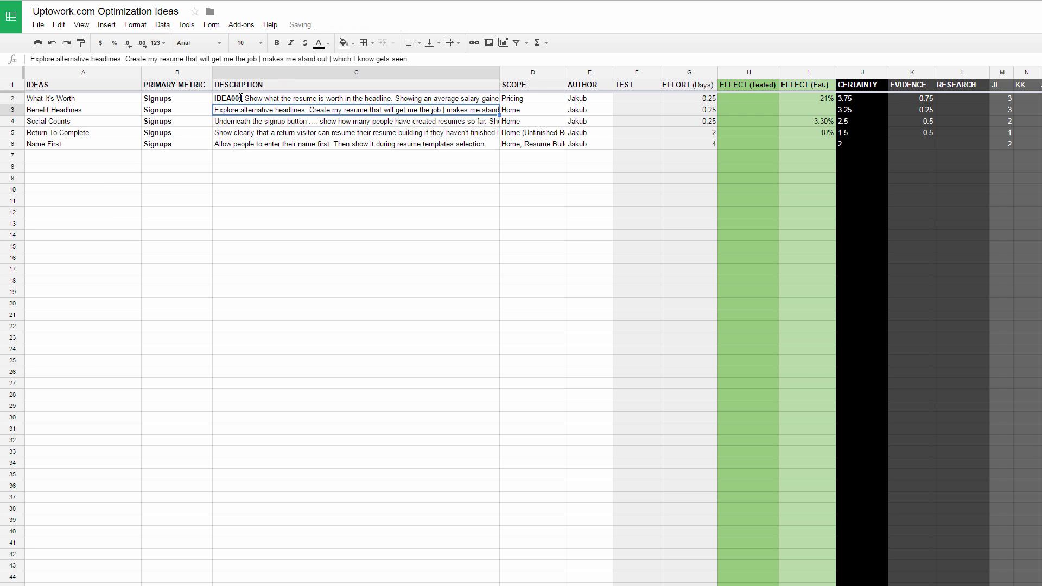
left_click(311, 167)
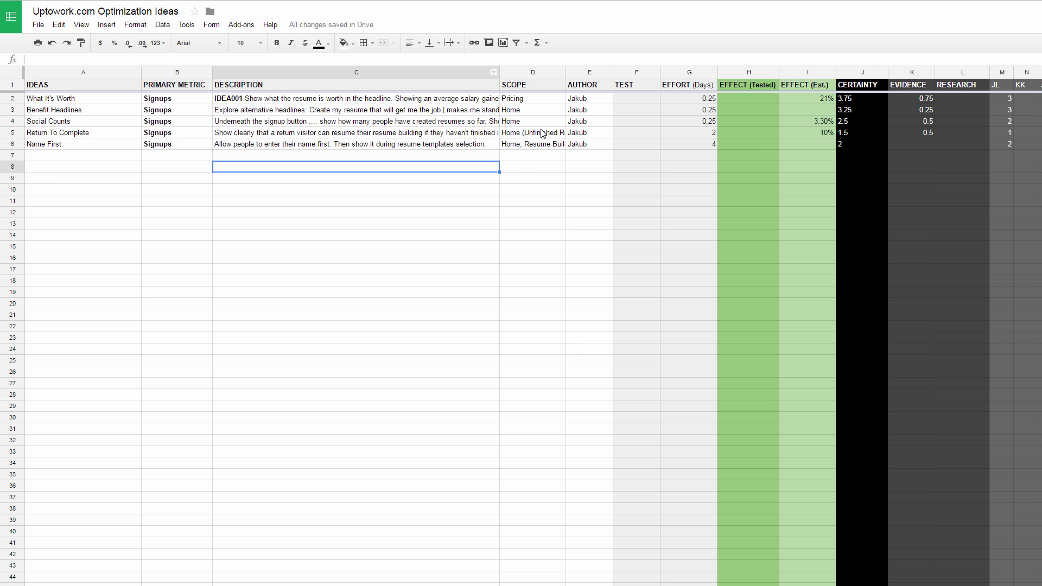
left_click(535, 100)
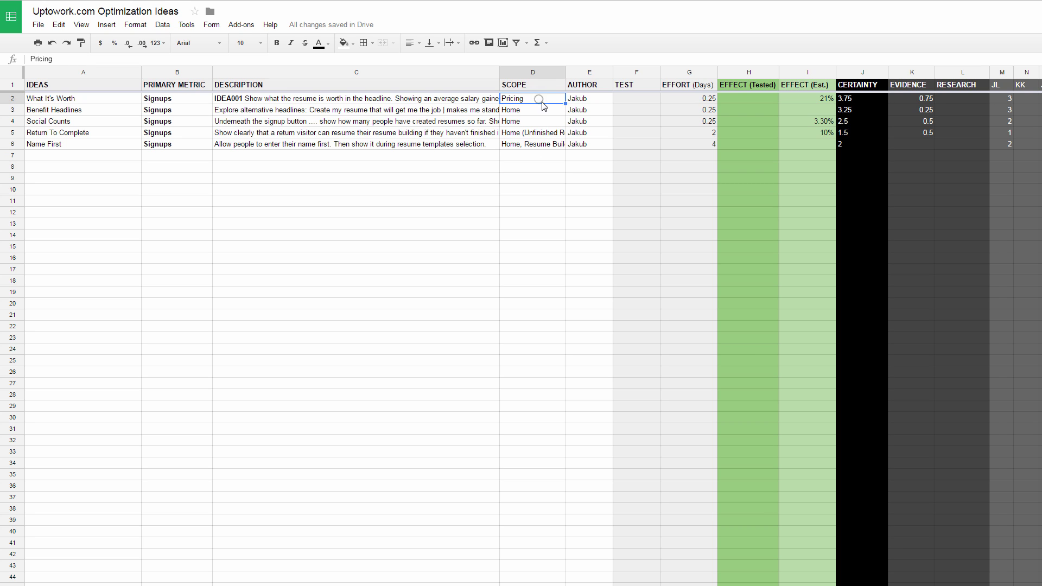
left_click(537, 114)
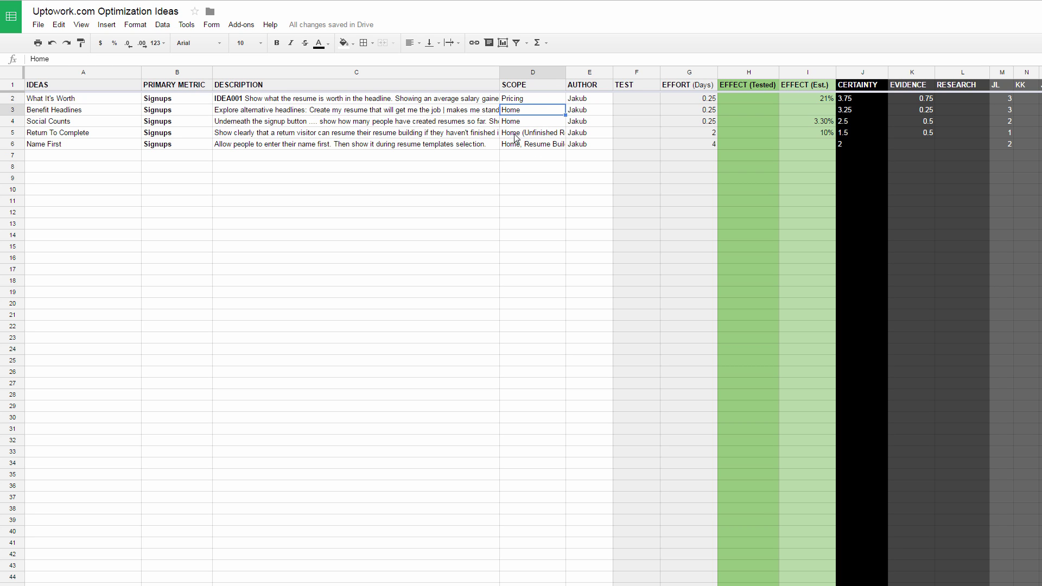
left_click(535, 134)
double_click(526, 133)
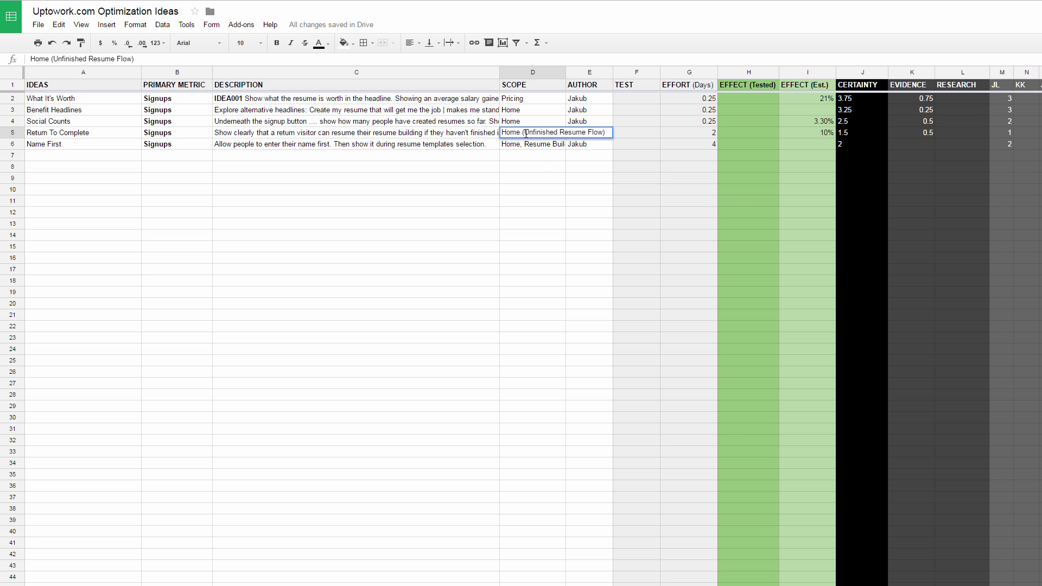
key("shift+Left")
key("shift+Left")
key("shift+Left")
key("shift+Left")
key("shift+Left")
key("shift+Left")
key("shift+Left")
key("shift+Left")
key("shift+Left")
key("shift+Left")
key("shift+Left")
key("shift+Left")
key("shift+Left")
key("shift+Left")
key("shift+Left")
key("shift+Left")
key("shift+Left")
key("shift+Left")
key("shift+Left")
key("shift+Left")
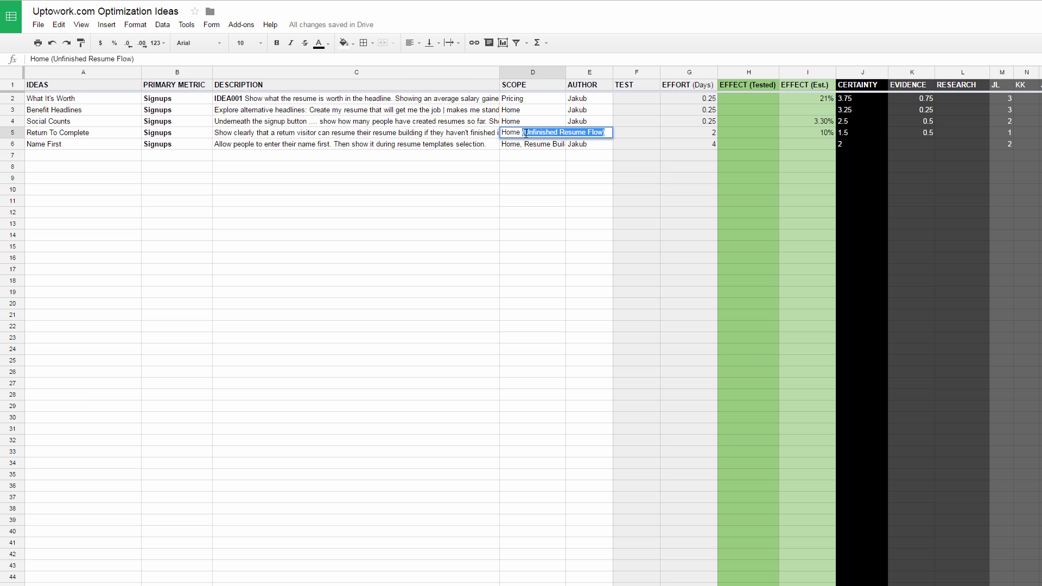
key("Left")
key("shift+Right")
key("shift+Right")
key("shift+Right")
key("shift+Right")
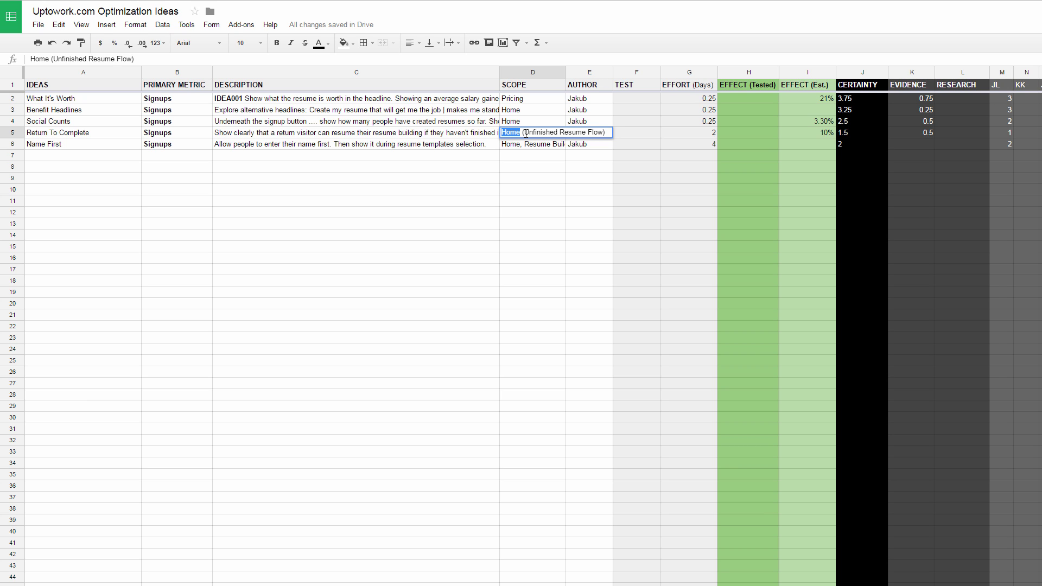
left_click(526, 133)
key("Right")
key("ctrl+shift+Right")
key("ctrl+shift+Right")
key("ctrl+shift+Right")
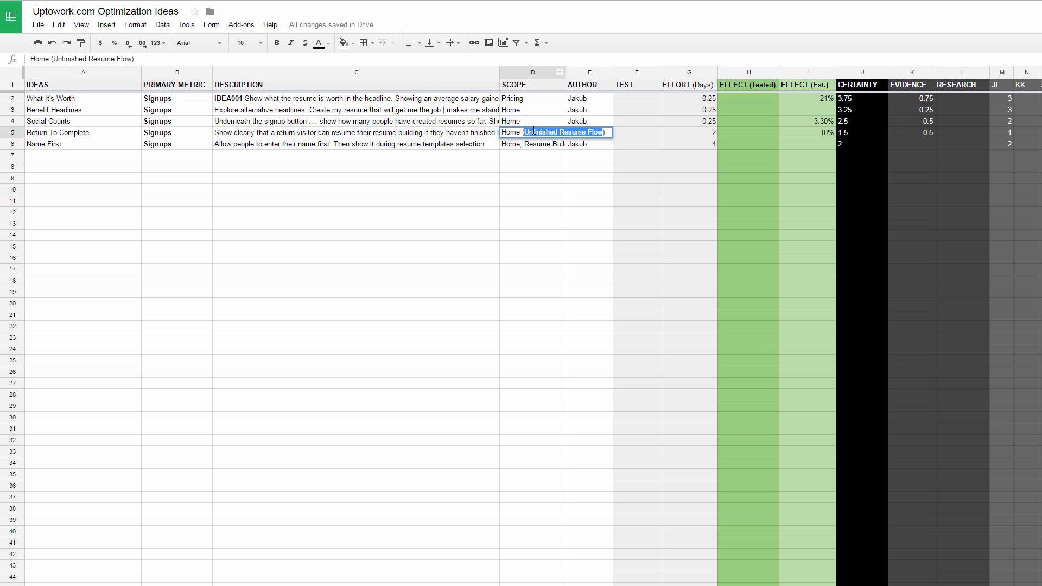
left_click(532, 148)
double_click(555, 145)
key("ctrl+a")
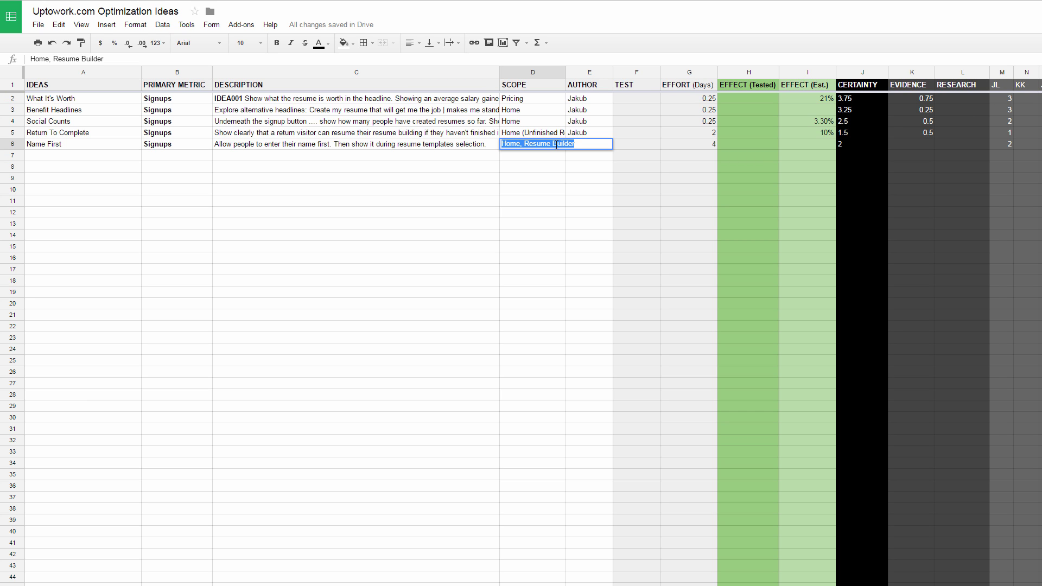
key("Right")
key("Home")
left_click(610, 212)
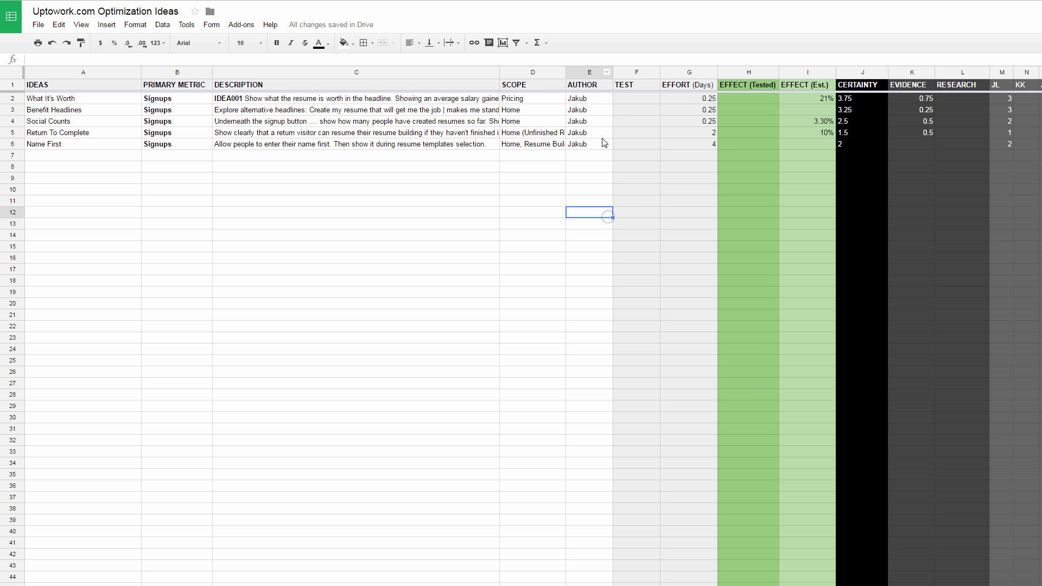
left_click(608, 103)
key("Down")
key("Down")
key("Down")
key("Down")
key("Up")
key("Up")
key("Up")
key("Up")
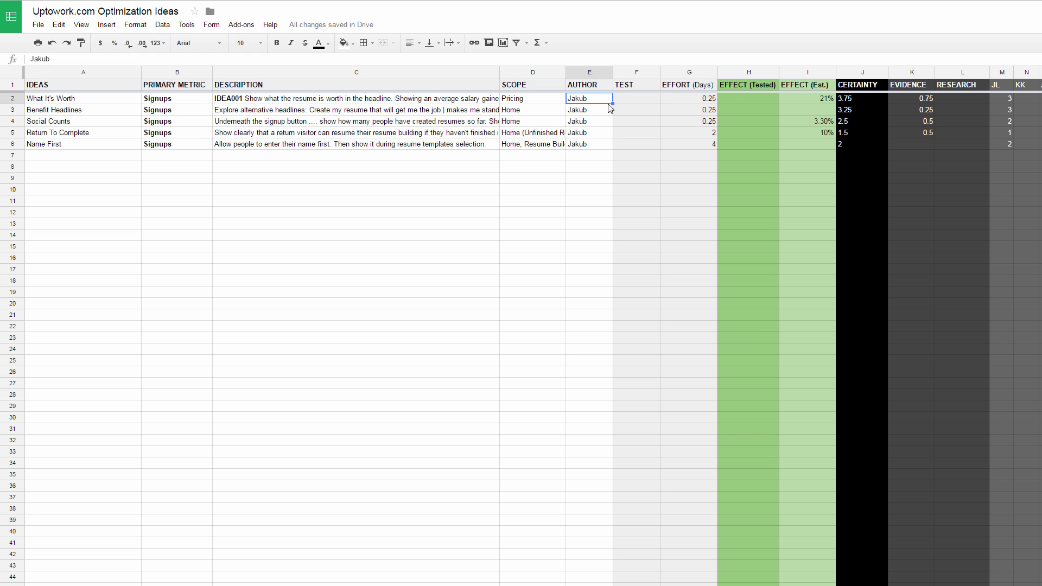
key("Up")
key("Down")
key("Down")
key("Down")
key("Down")
key("Down")
key("Left")
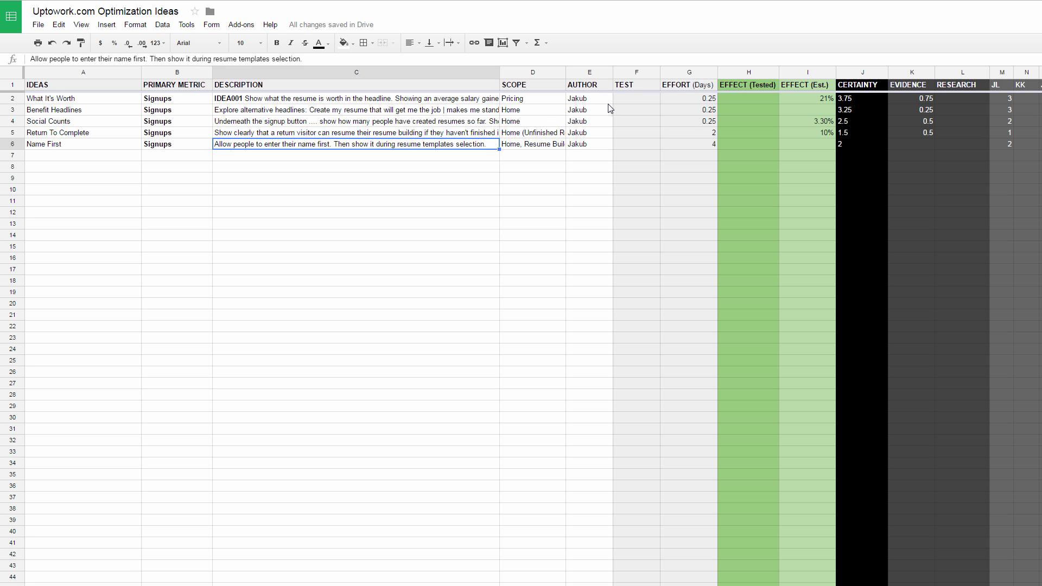
key("Left")
key("Left")
key("Left")
key("Right")
key("Right")
key("Right")
key("Right")
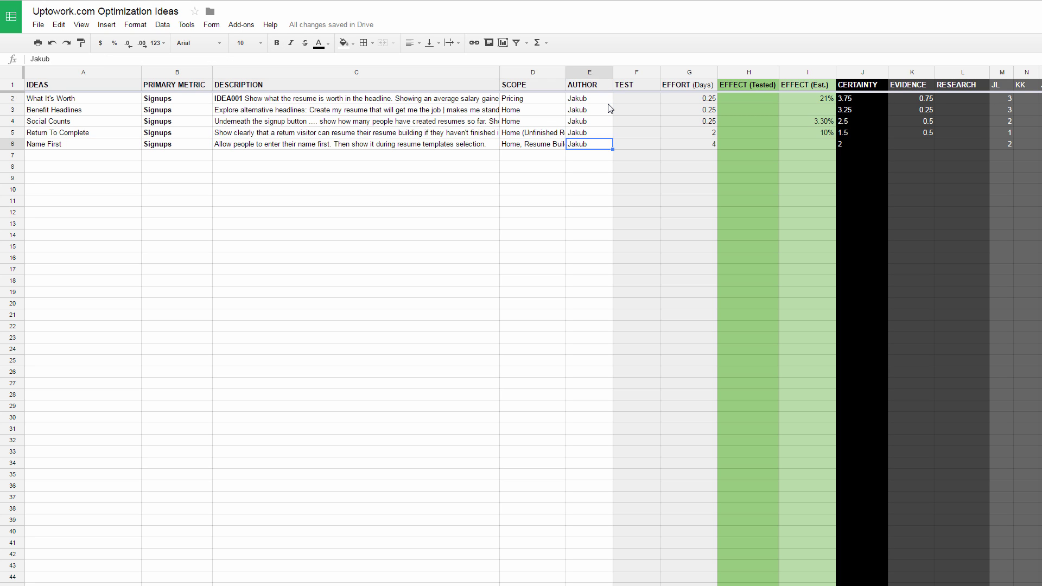
key("Right")
key("Left")
key("Up")
key("Up")
key("Up")
key("Up")
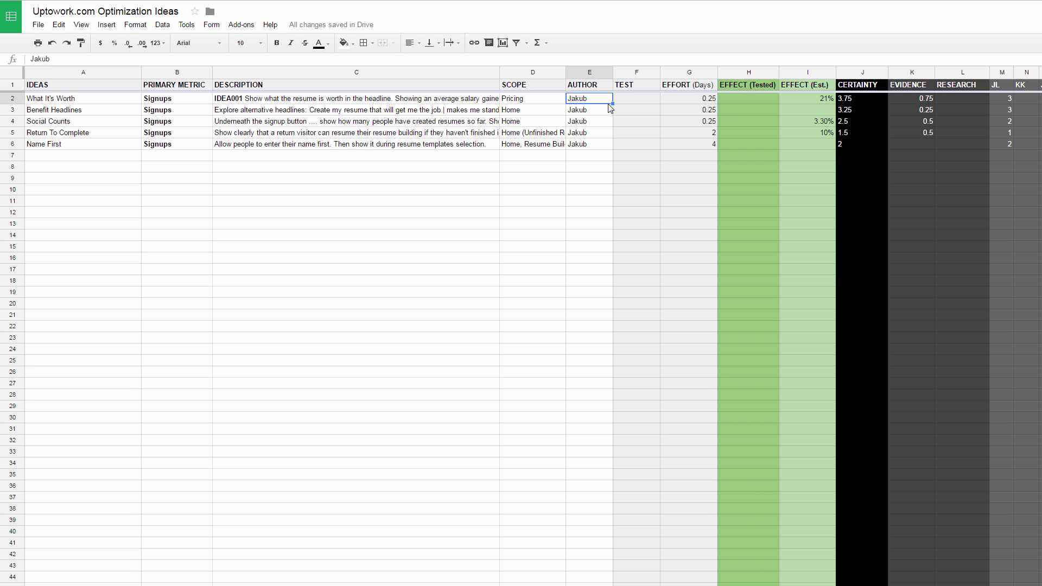
key("Left")
key("Left")
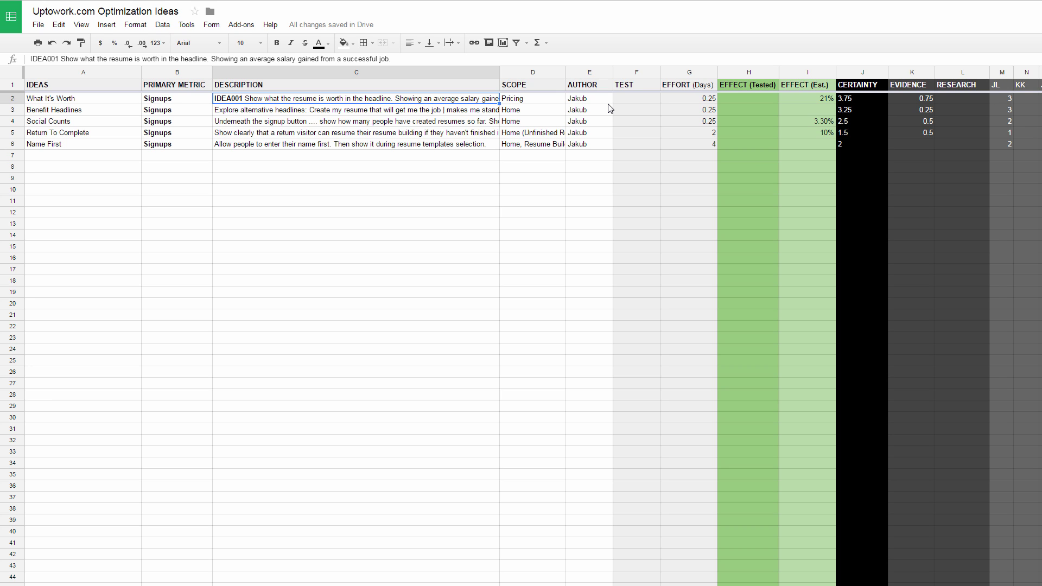
Enter Test001 in the Benefit Headlines TEST cell F3.
key("Right")
key("Right")
key("Right")
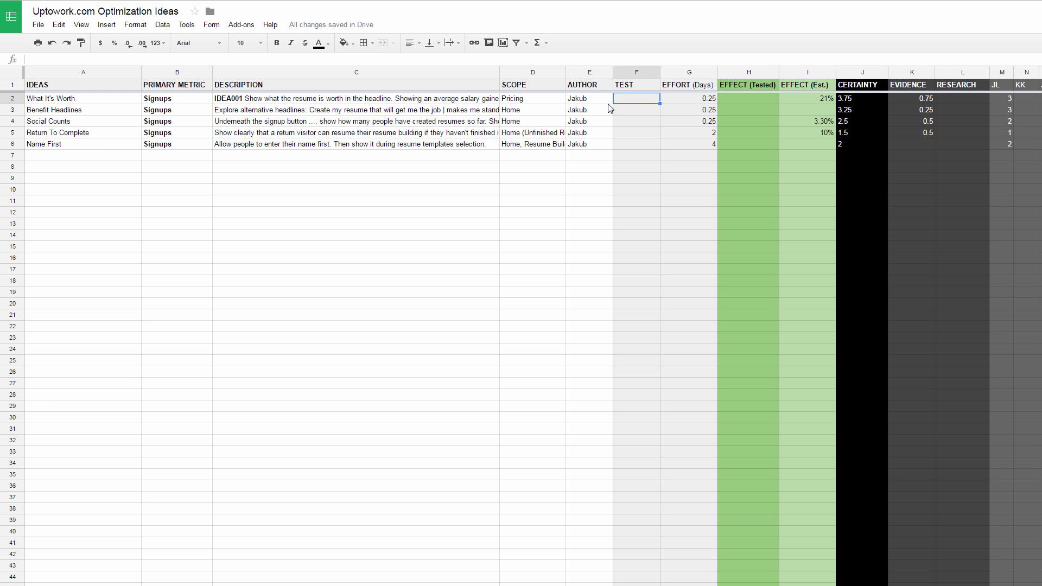
key("Down")
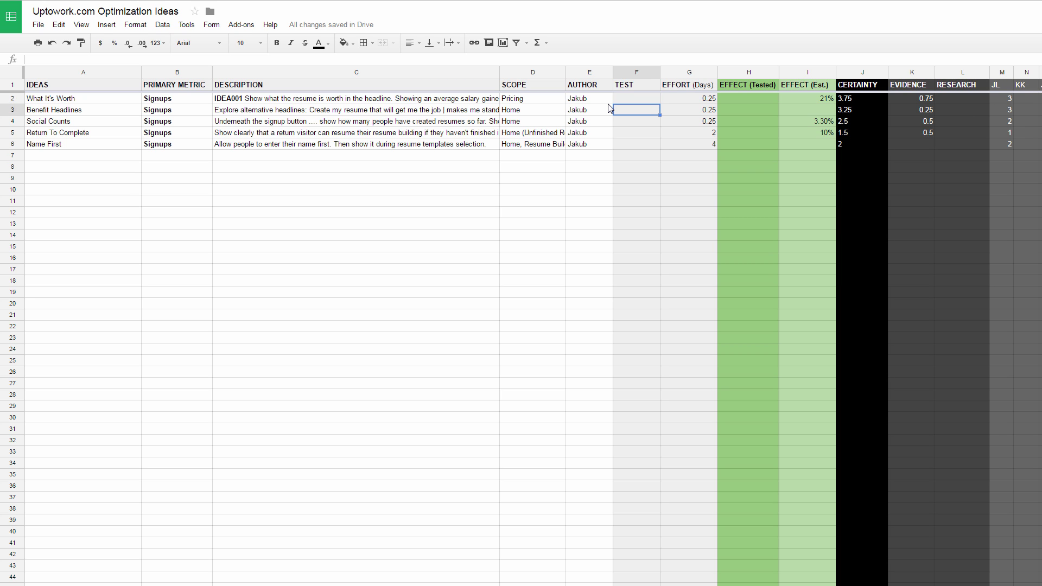
type("Test001")
key("Return")
key("Up")
left_click(695, 113)
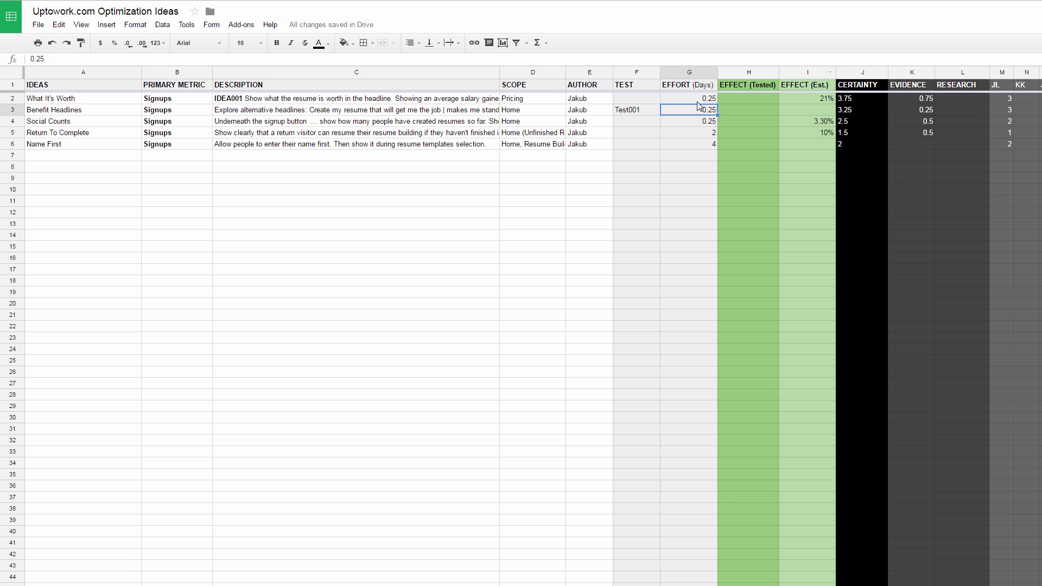
left_click(686, 133)
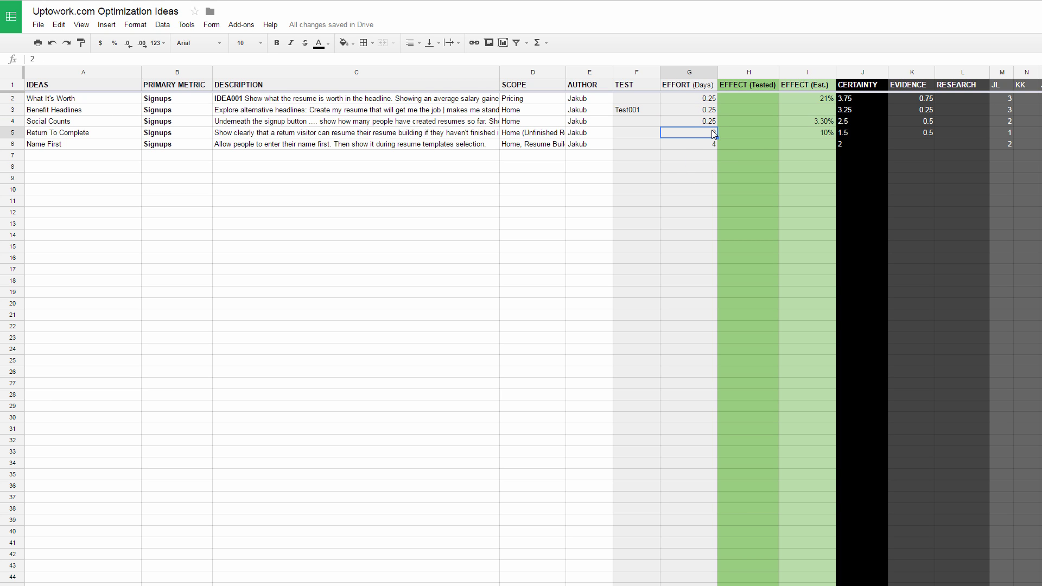
key("Down")
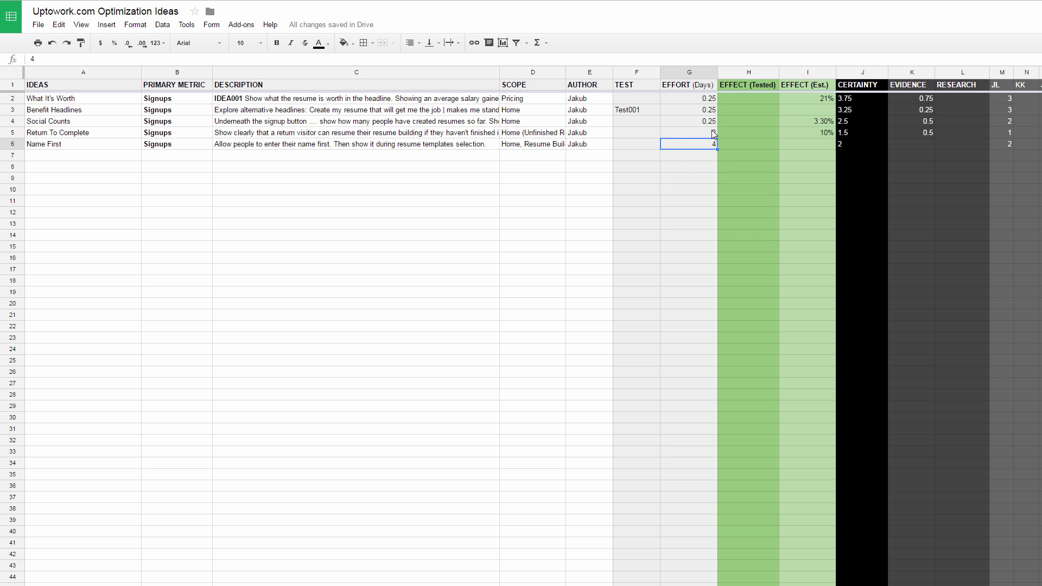
key("Up")
key("Up")
key("Up")
key("Up")
key("Down")
key("Down")
key("Down")
left_click(700, 102)
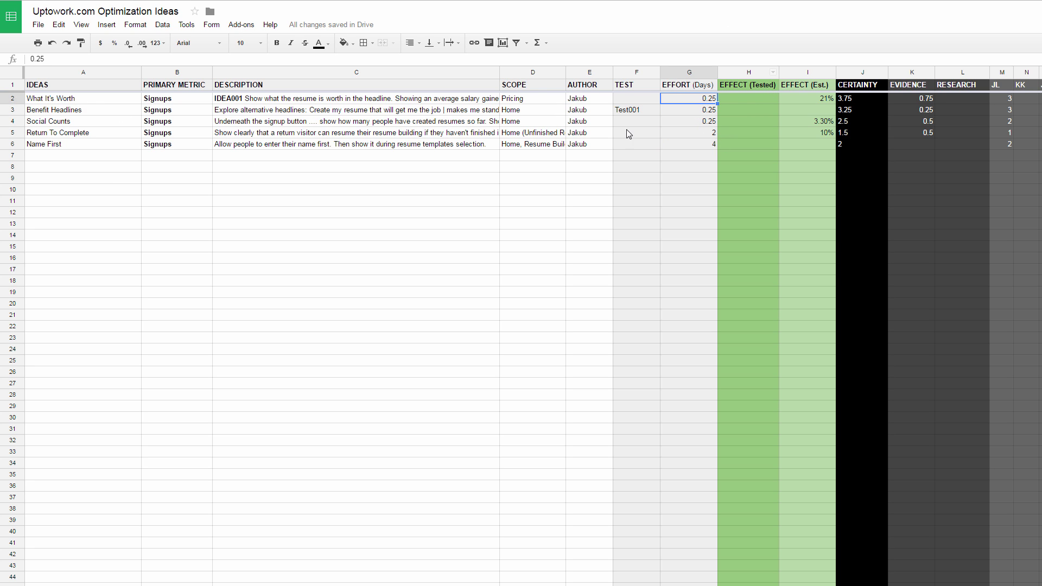
left_click(708, 121)
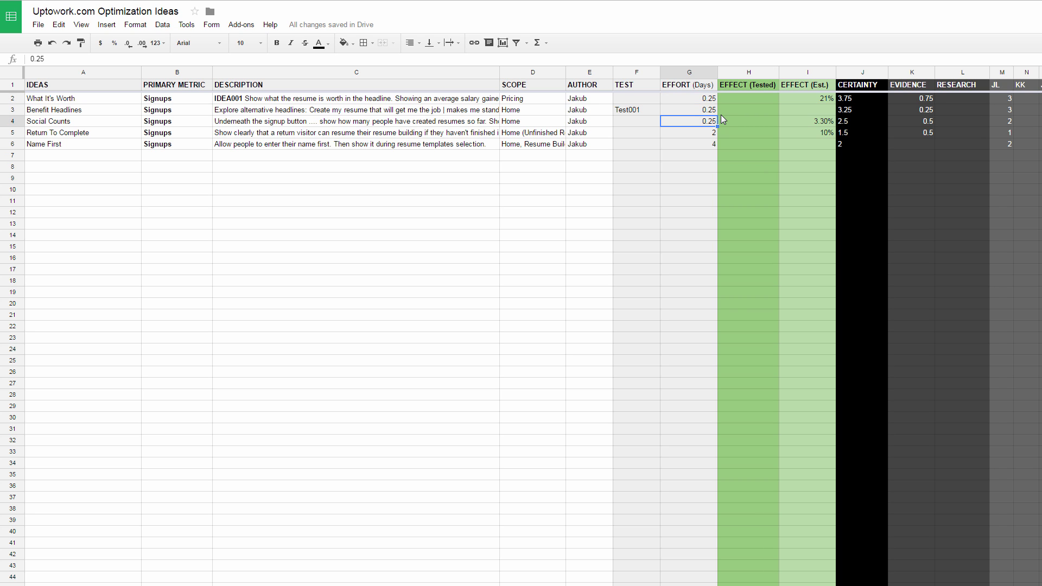
key("Up")
key("Up")
key("Up")
key("Down")
key("Down")
key("Down")
key("Down")
key("Down")
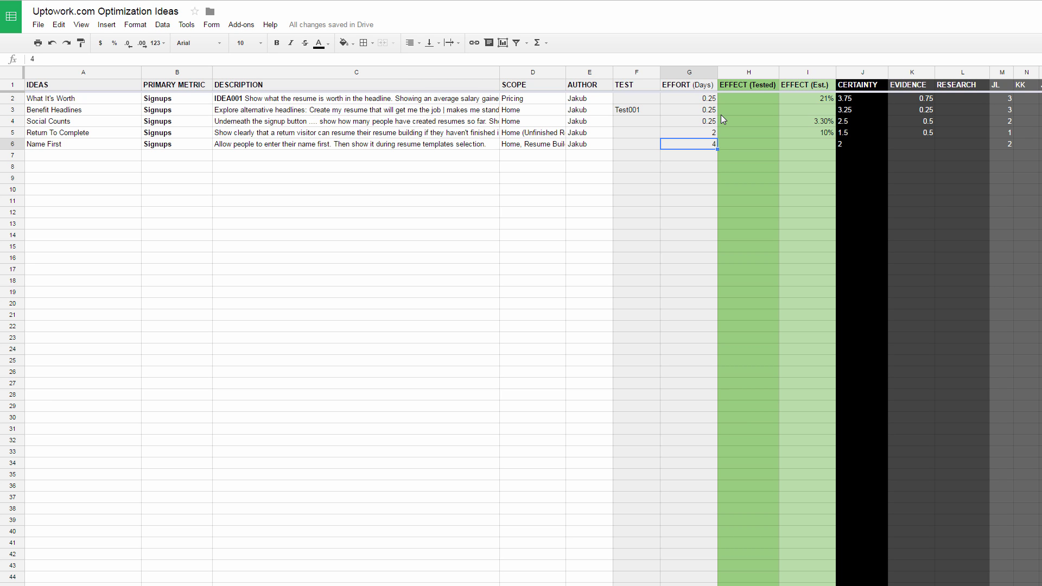
key("Up")
key("Right")
key("Up")
key("Up")
key("Up")
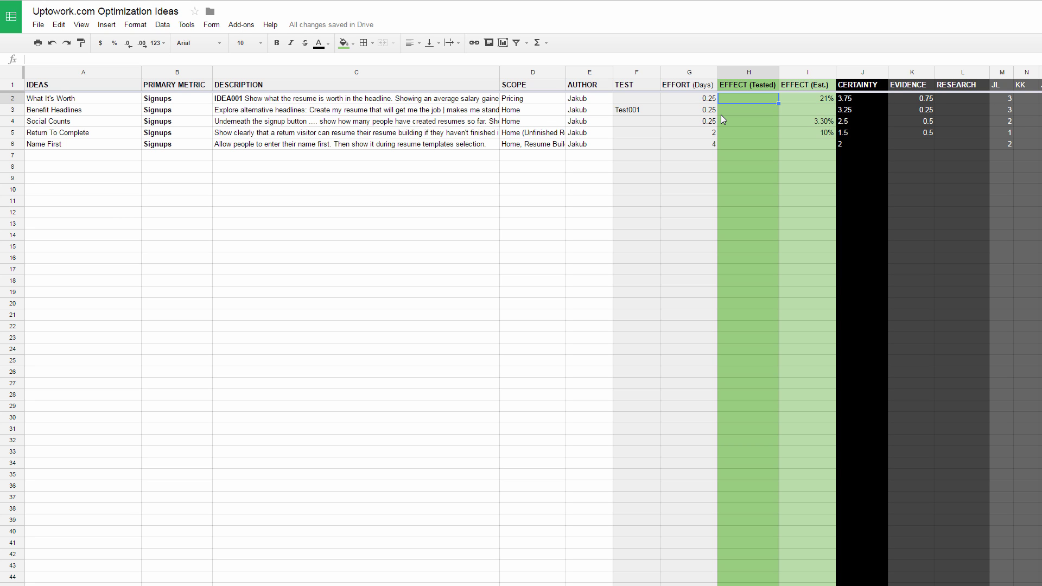
key("Right")
key("Right")
key("Right")
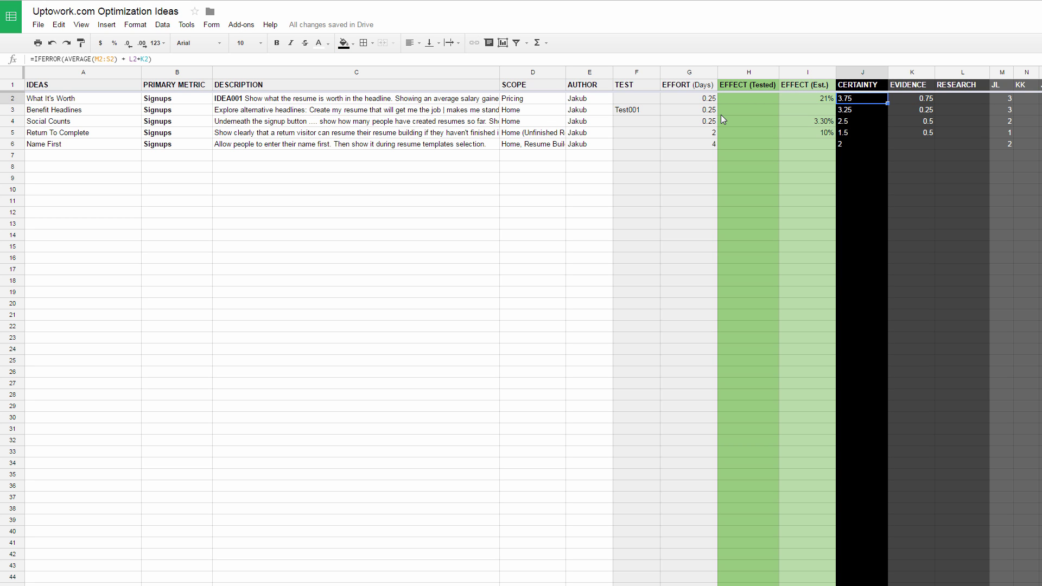
key("Down")
key("Left")
key("Left")
key("Left")
key("Left")
key("Left")
key("Left")
key("Right")
key("Right")
key("Right")
key("Right")
key("Right")
key("Right")
key("Right")
key("Left")
key("Left")
key("Left")
key("Left")
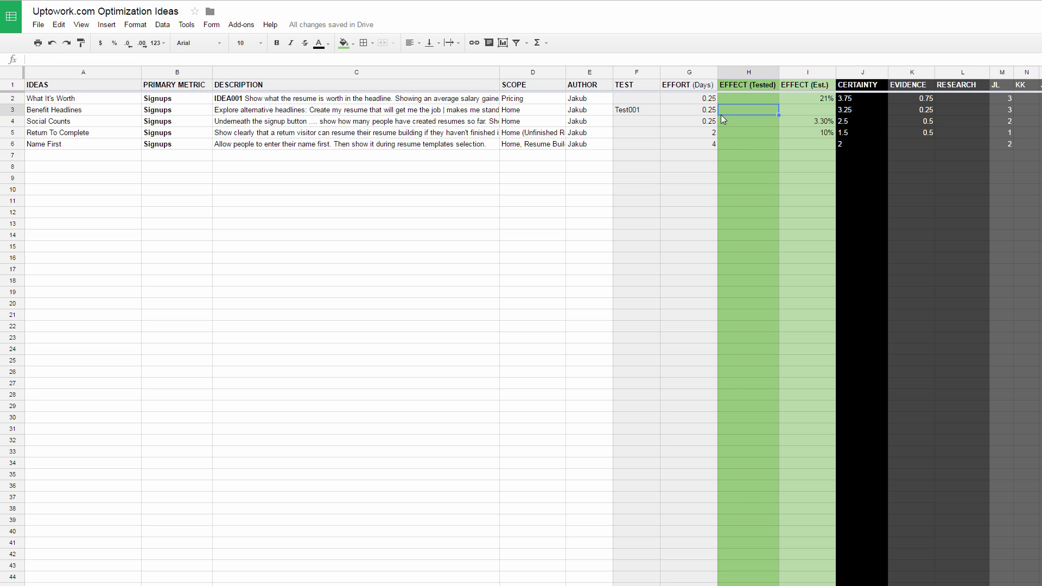
key("Left")
key("Left")
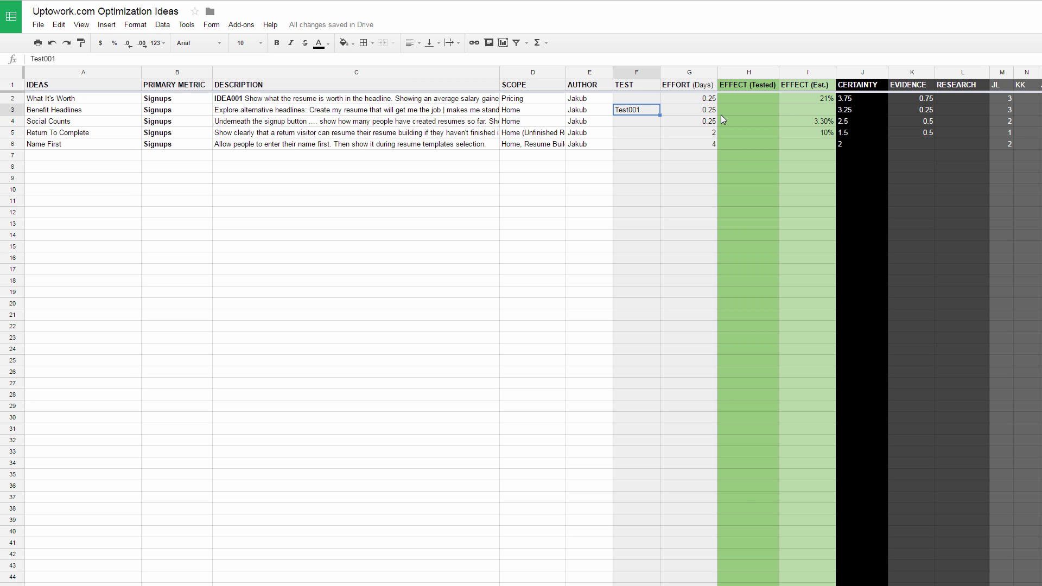
key("Right")
key("Right")
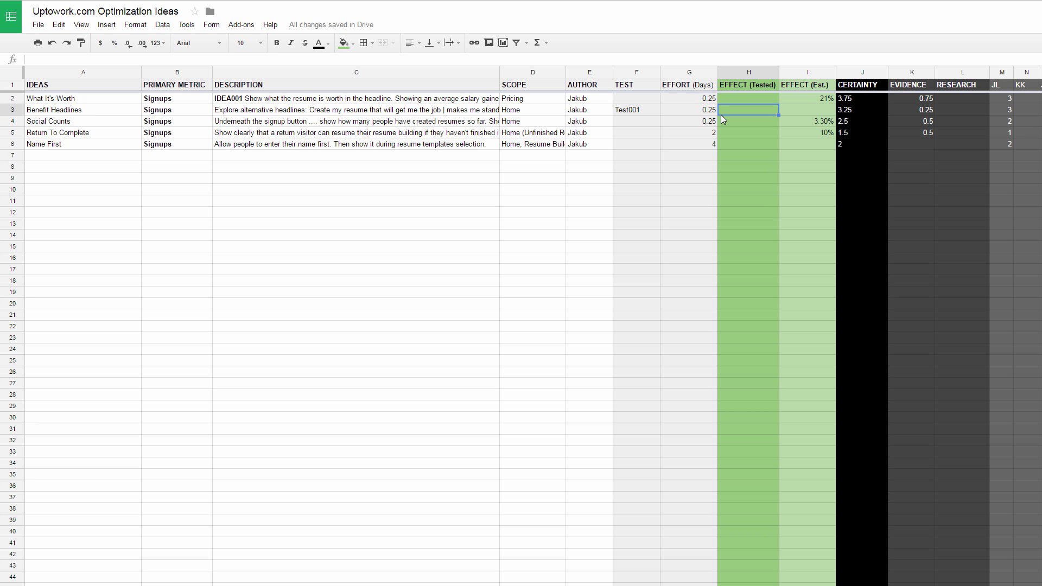
key("Right")
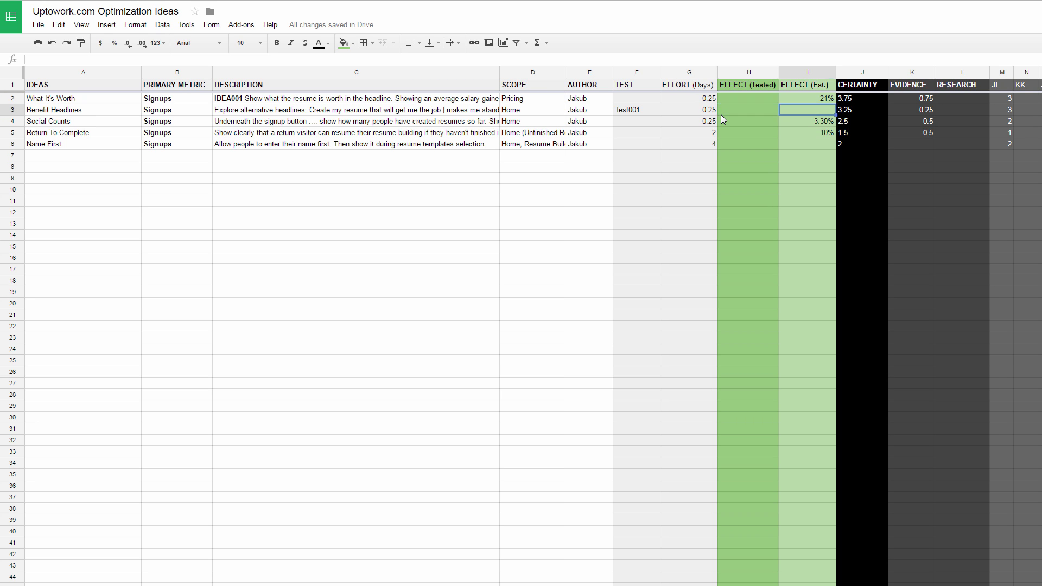
key("Up")
key("Up")
key("Down")
key("Down")
key("Up")
key("Down")
key("Up")
key("Down")
key("Down")
key("Down")
key("Down")
key("Up")
key("Up")
key("Up")
key("Up")
key("Down")
key("Down")
key("Up")
key("Up")
key("Up")
key("Down")
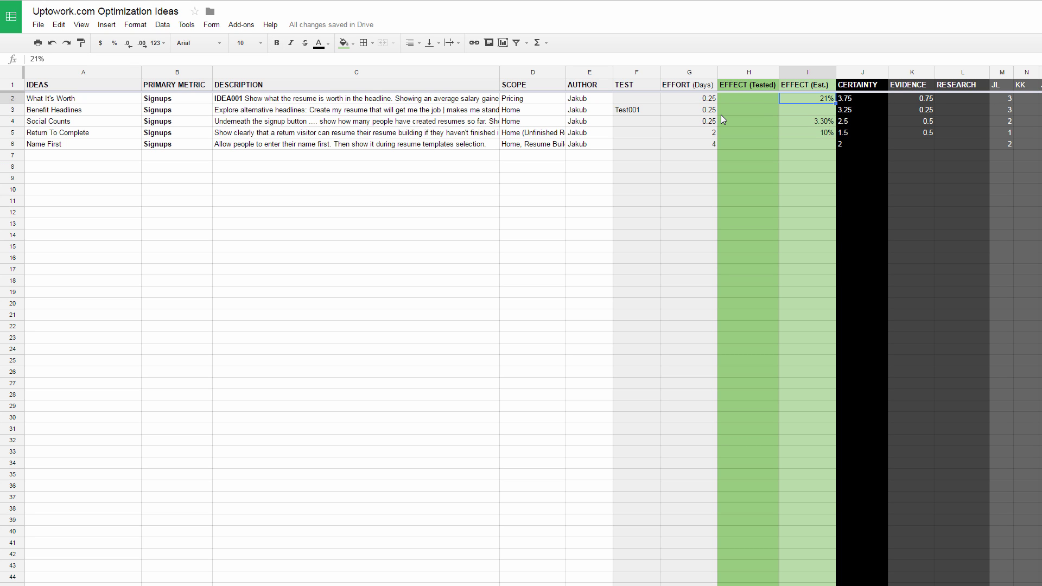
key("Down")
key("Down")
key("Down")
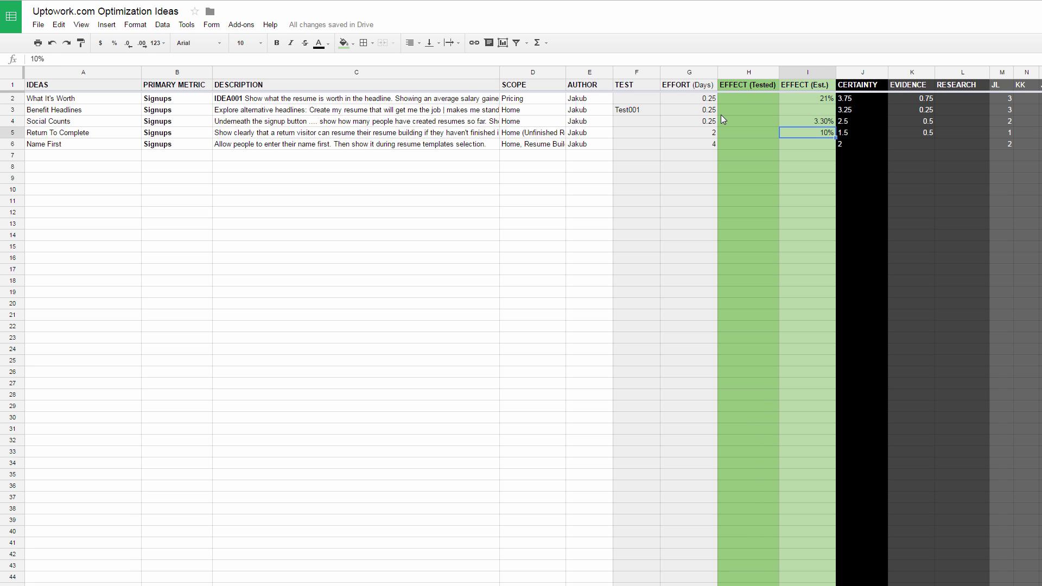
key("Right")
key("Up")
key("Up")
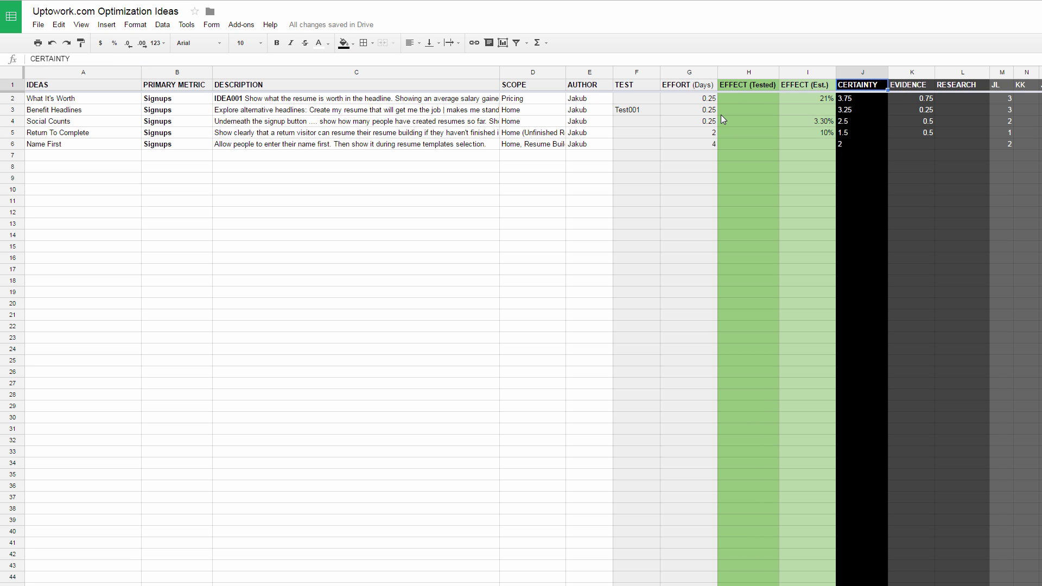
key("Down")
key("Up")
key("Down")
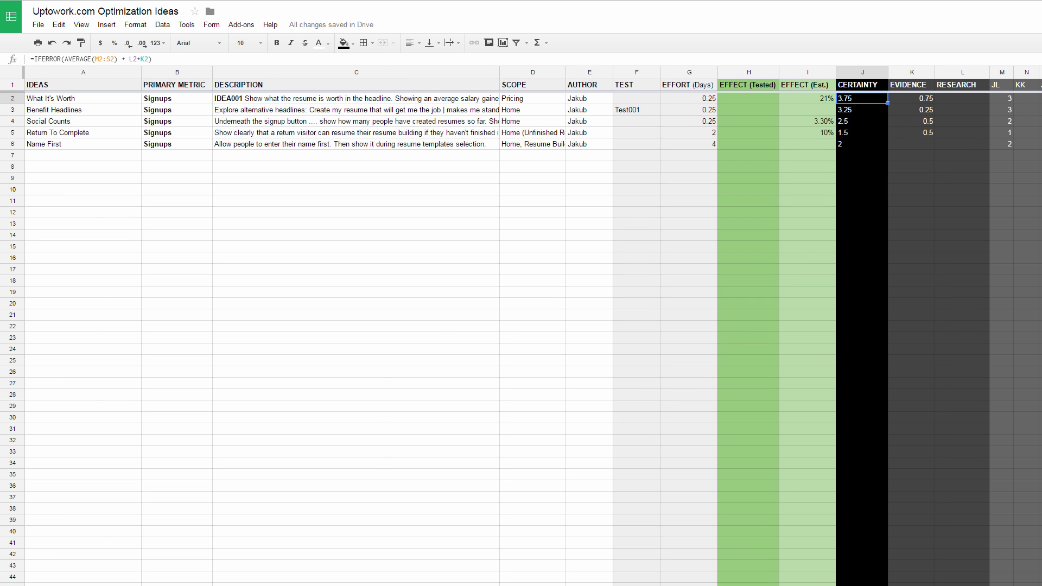
Scroll right and select the EVIDENCE and RESEARCH header cells K1 and L1.
scroll(597, 349, "right", 3)
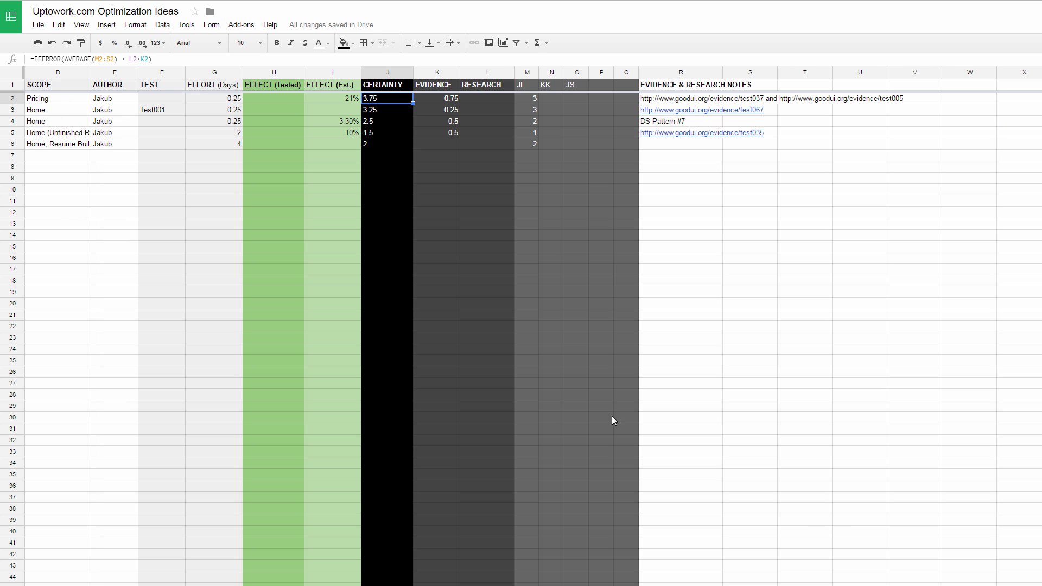
left_click(439, 86)
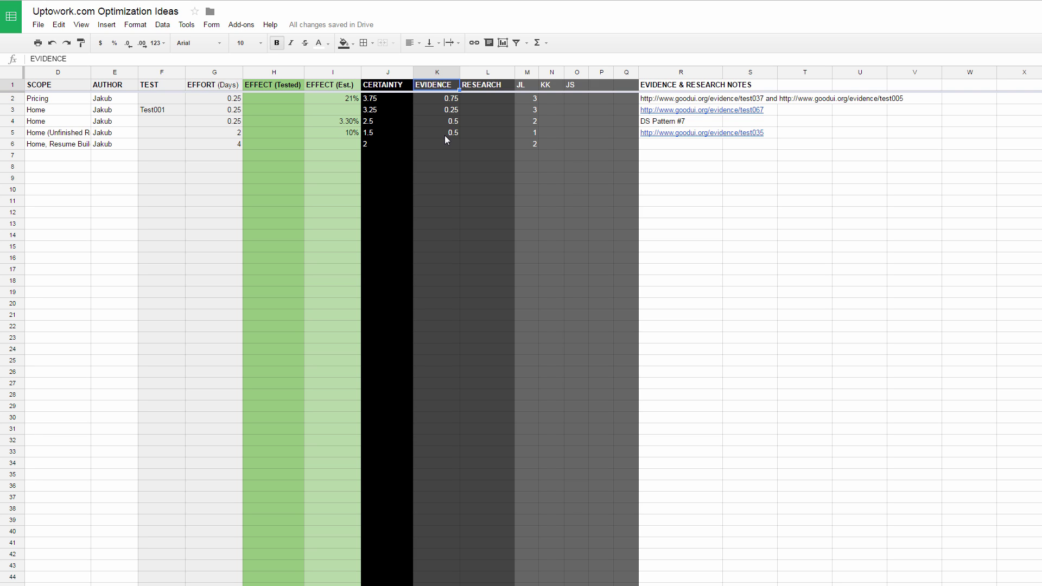
left_click(478, 89)
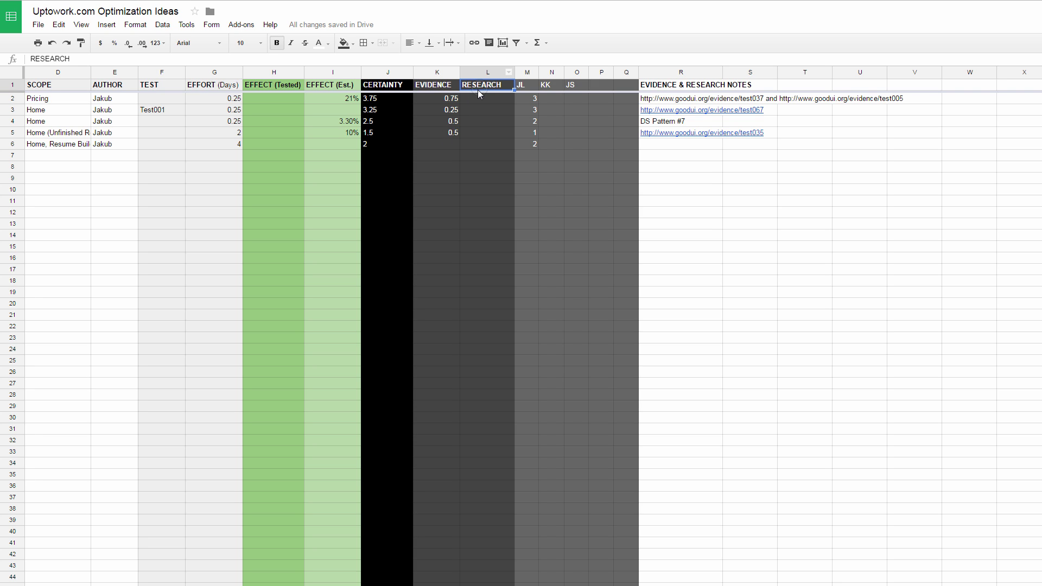
left_click(436, 87)
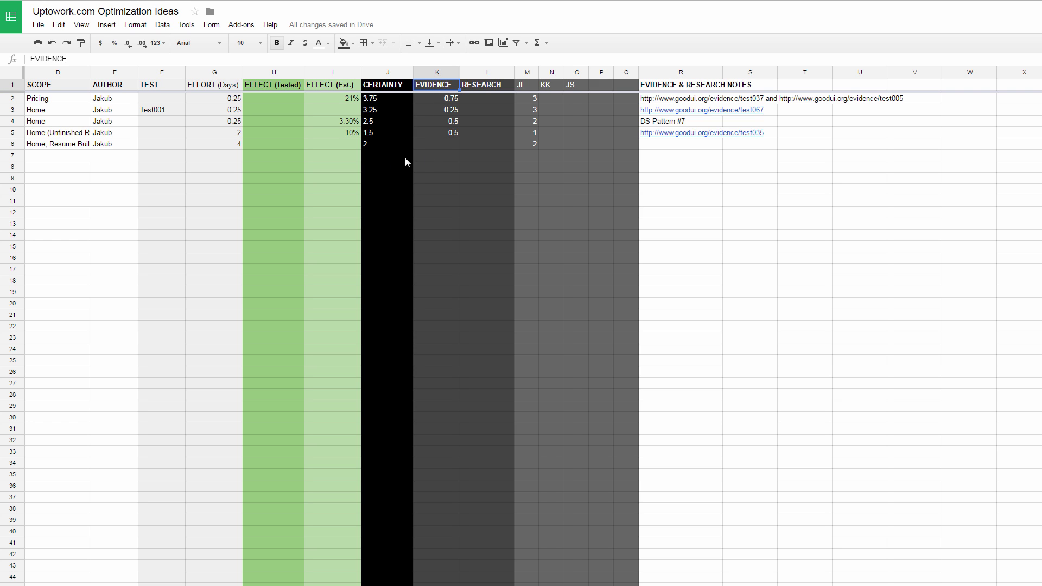
left_click(526, 86)
left_click(578, 85, "shift")
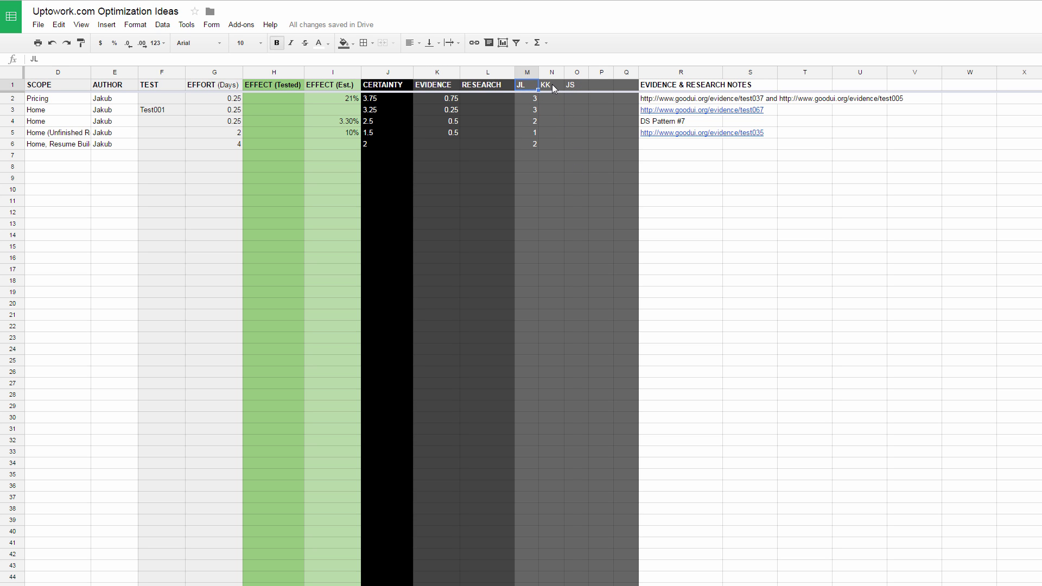
left_click(551, 86)
left_click(577, 85)
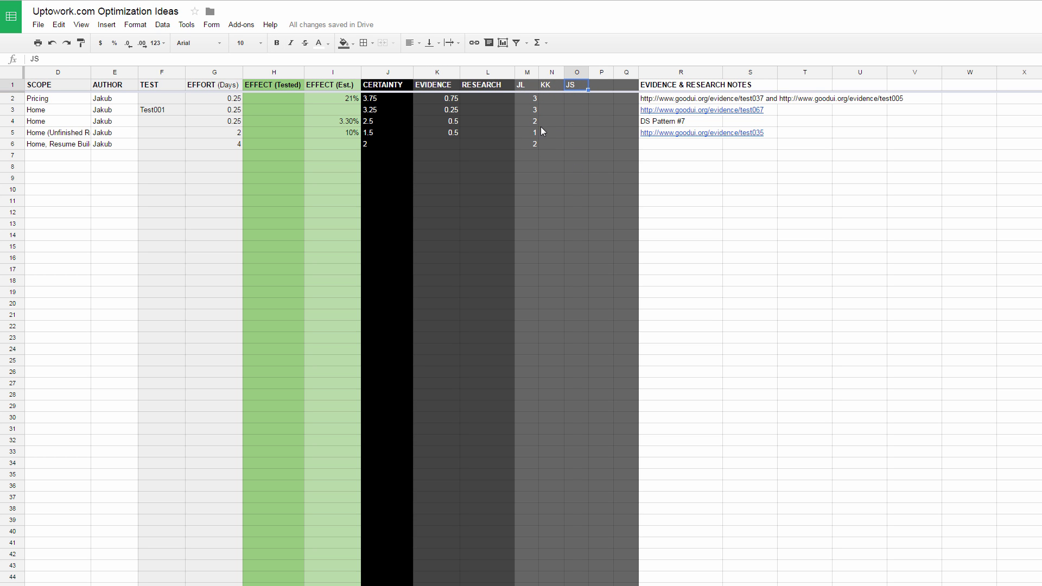
left_click(530, 100)
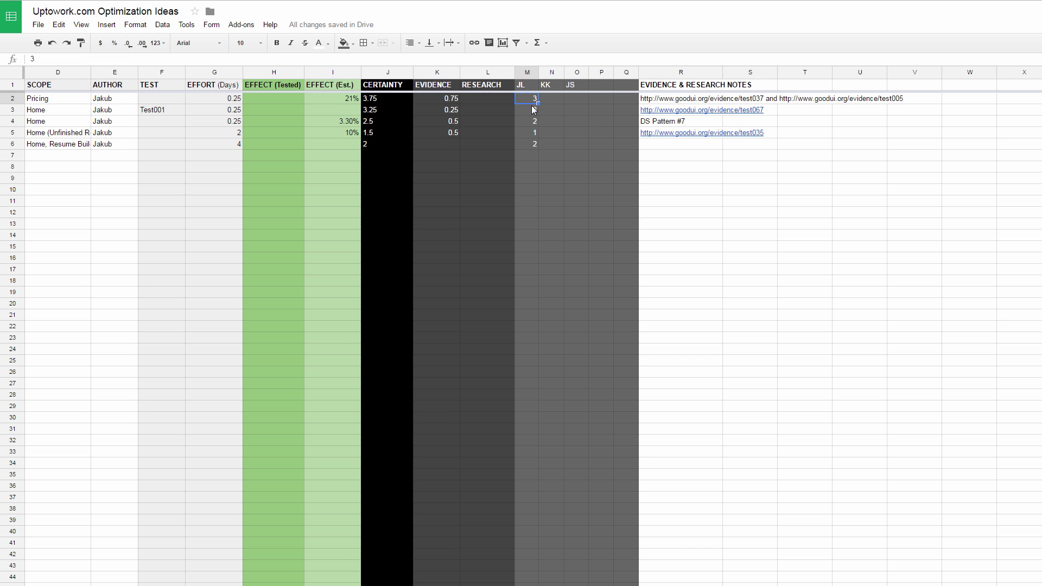
scroll(593, 476, "left", 5)
left_click(808, 85)
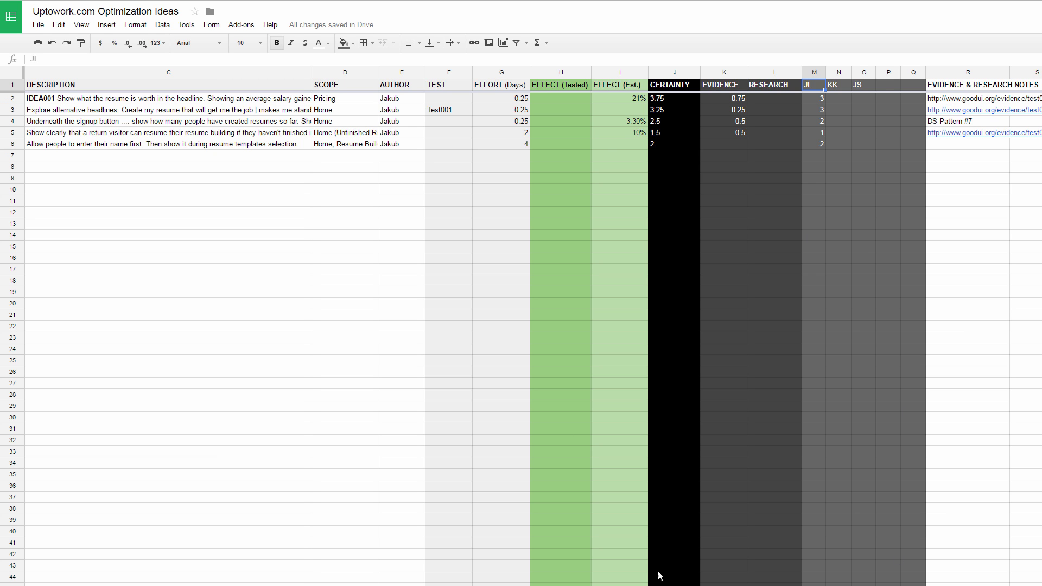
scroll(339, 419, "left", 3)
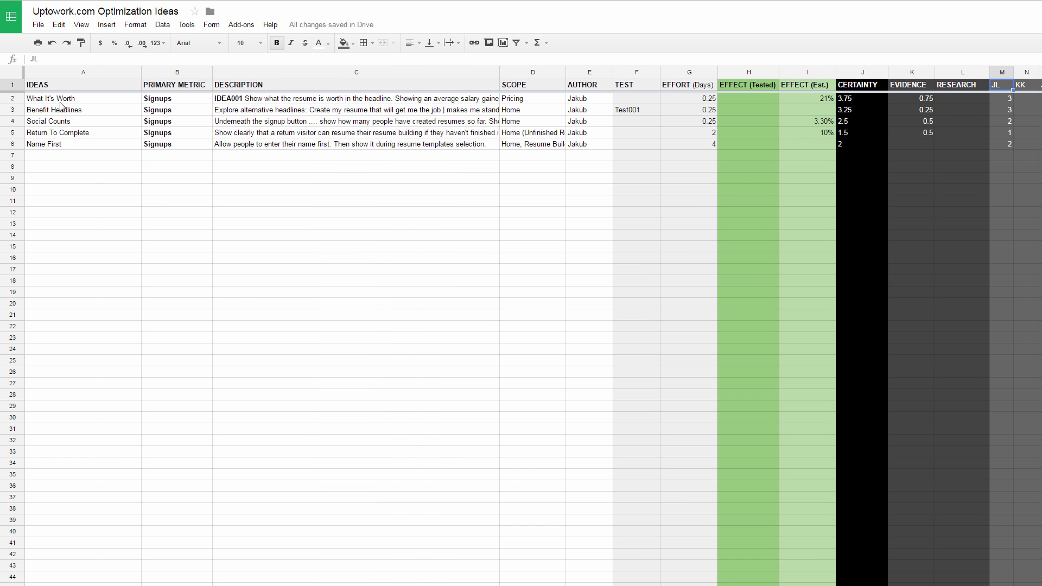
left_click(61, 101)
scroll(919, 132, "right", 3)
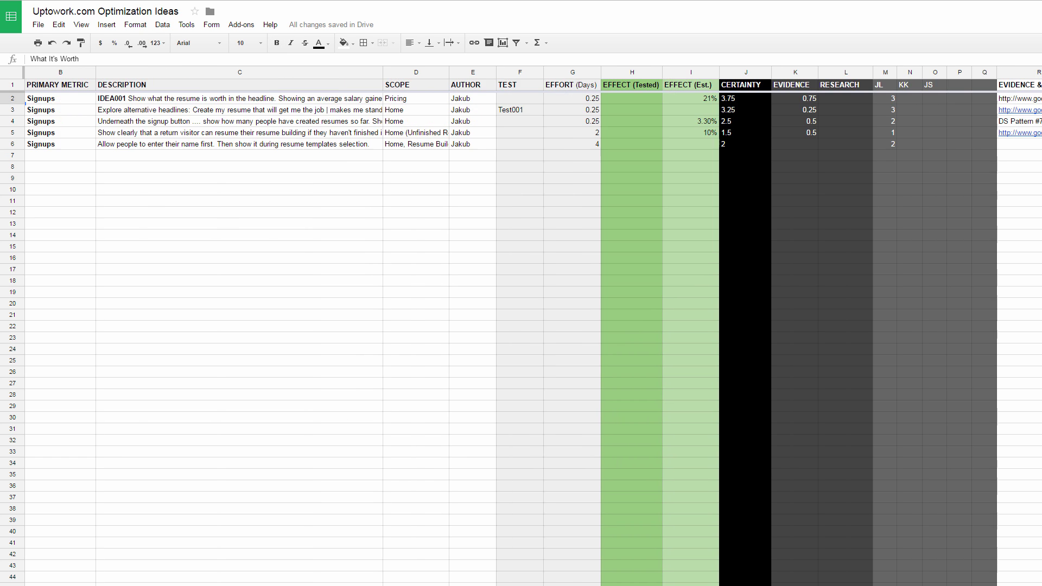
left_click(885, 100)
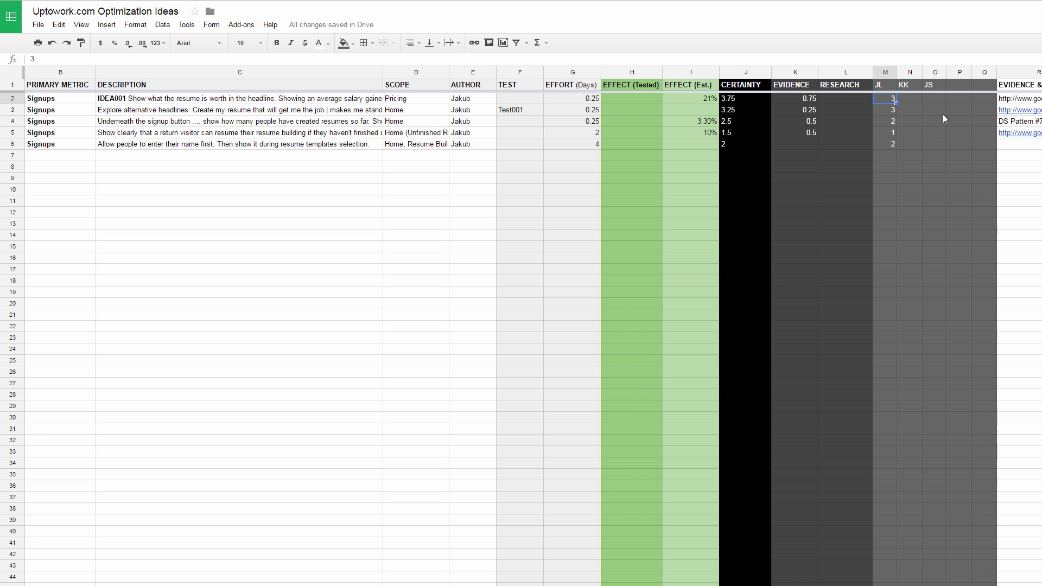
key("Down")
key("Down")
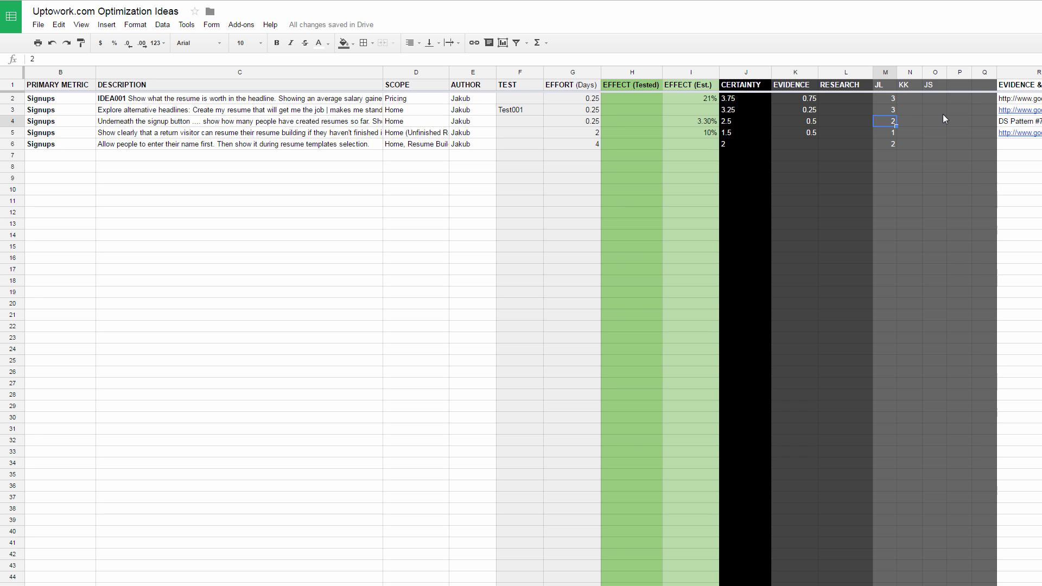
key("Up")
key("Up")
key("Up")
key("Down")
key("Down")
key("Down")
key("Down")
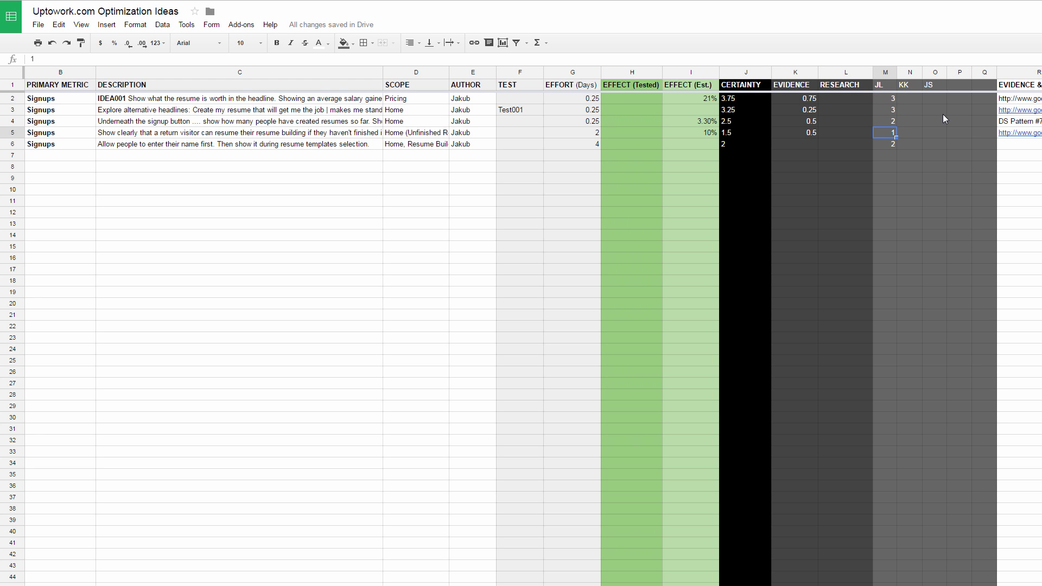
key("Down")
key("Down")
type("-2")
key("Return")
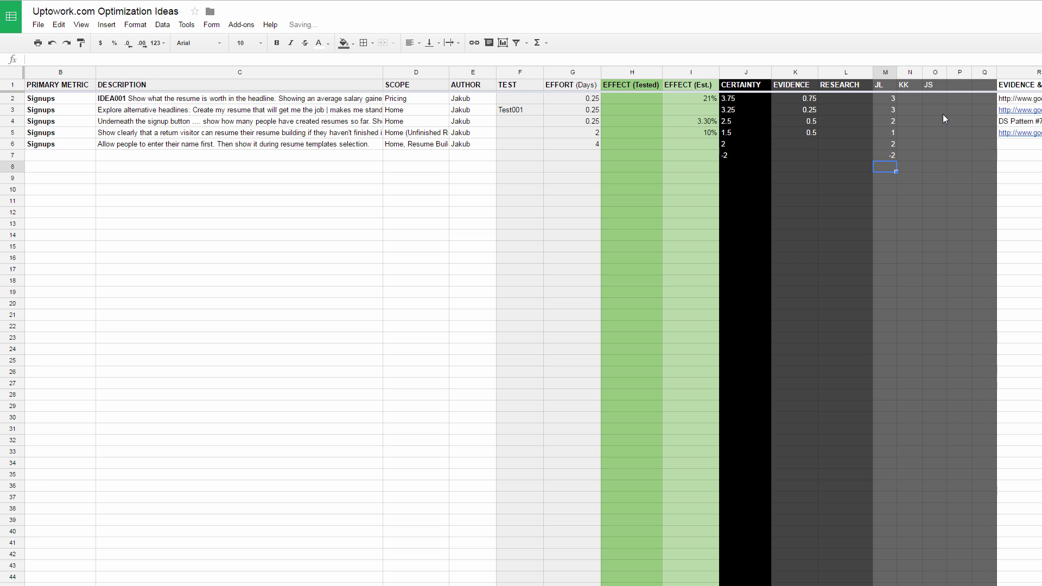
key("Up")
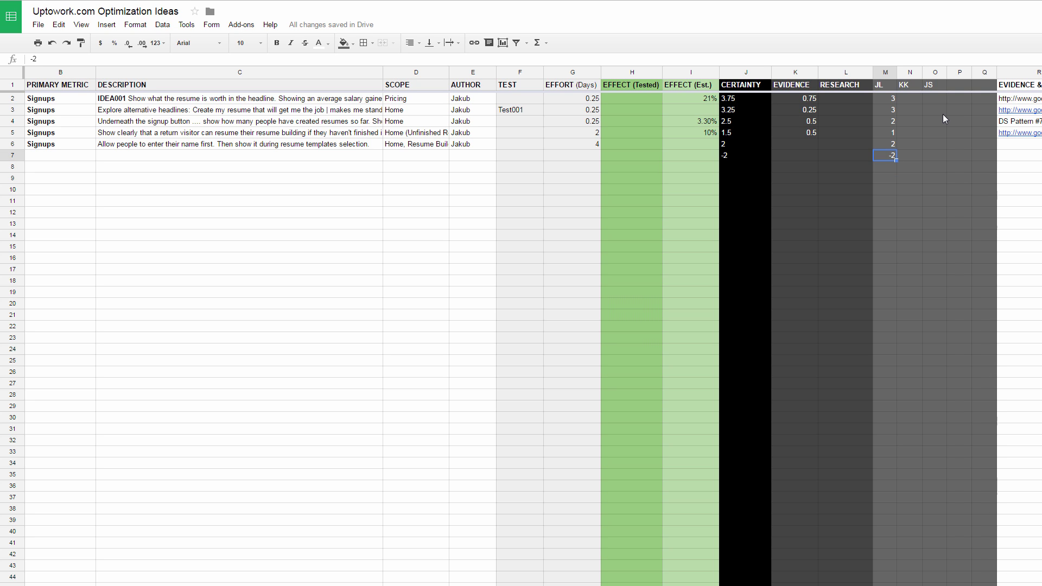
key("Delete")
key("Up")
key("Up")
key("Up")
key("Up")
key("Up")
key("Right")
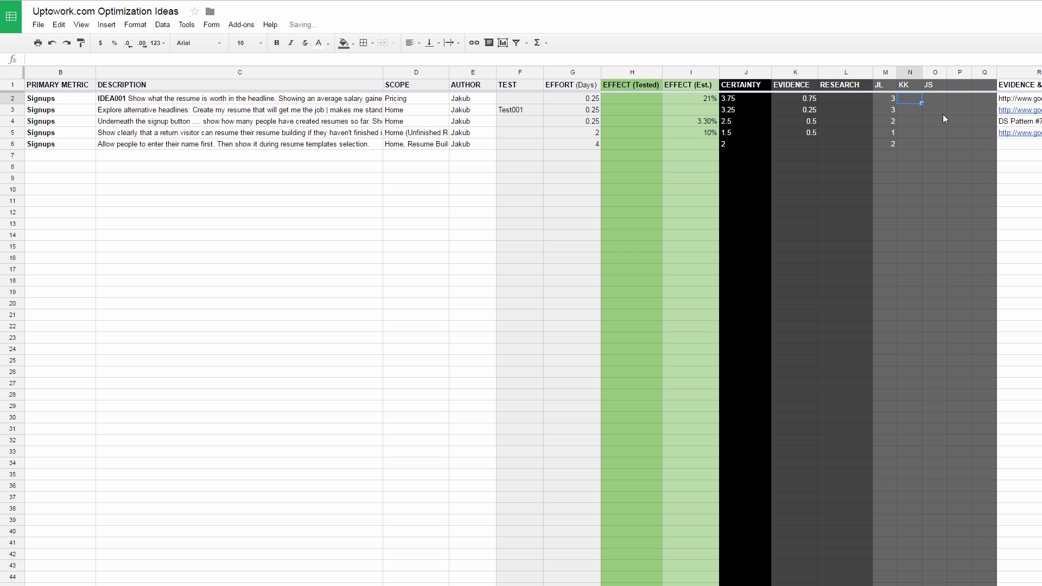
key("Right")
key("Left")
key("Left")
key("Right")
key("Right")
key("Left")
key("Left")
key("Right")
key("Right")
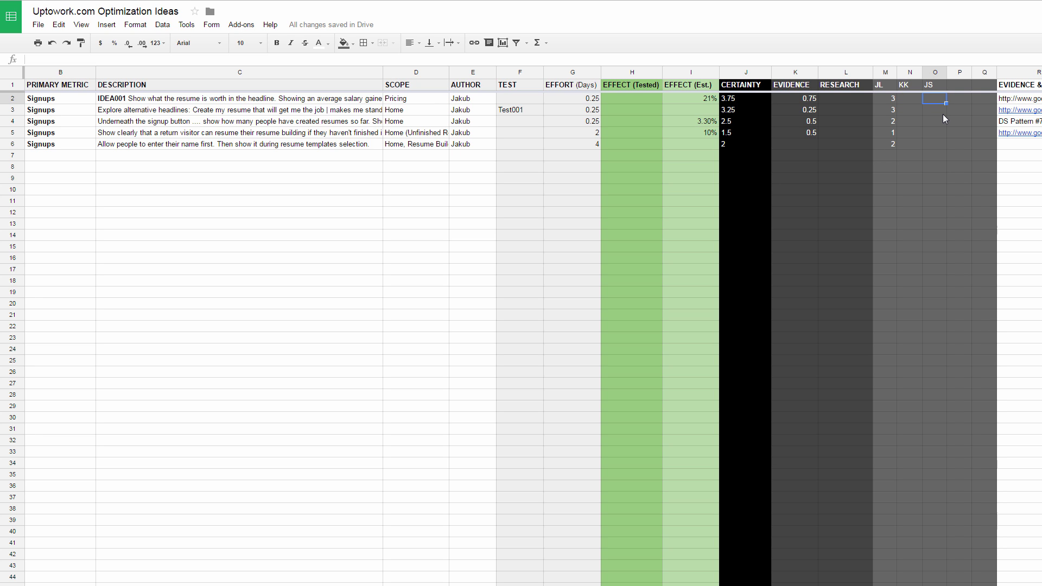
Enter JS scores of 3 for the first idea and 1 for Benefit Headlines.
type("3")
key("shift+Left")
key("shift+Left")
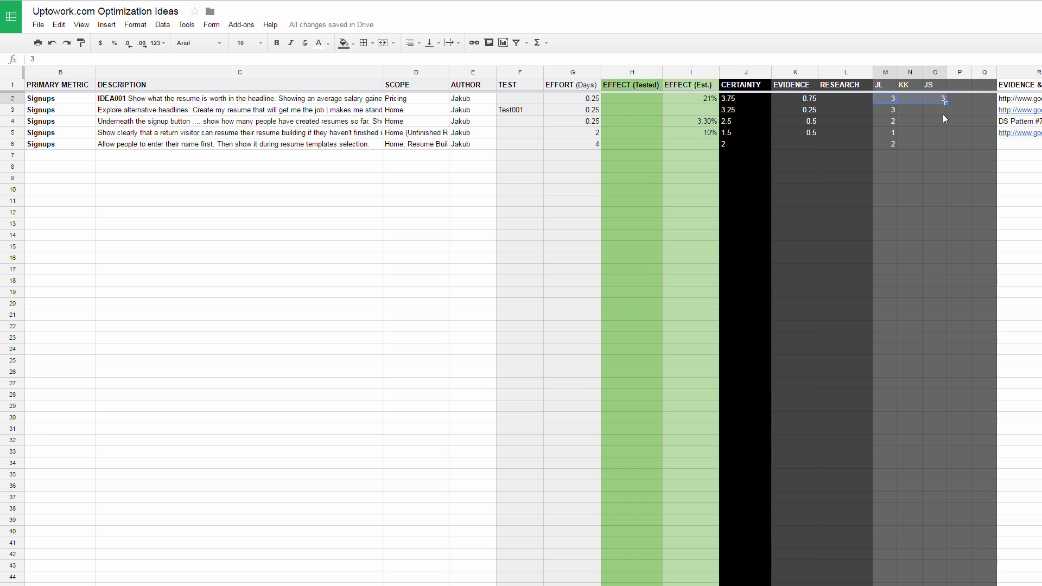
key("Down")
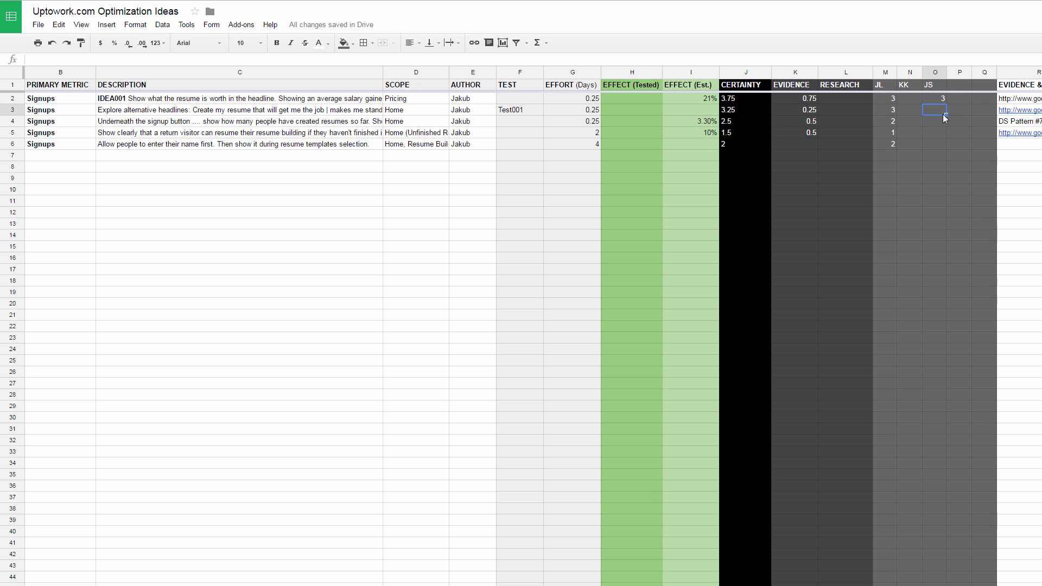
key("Up")
key("Left")
key("Left")
key("Right")
key("Right")
key("Down")
key("Return")
Select Benefit Headlines' three reviewer scores and inspect the J3 formula giving 2.25 certainty.
key("Left")
key("Left")
key("Up")
key("Right")
key("Right")
key("Right")
key("Left")
key("shift+Left")
key("shift+Right")
key("shift+Left")
key("shift+Left")
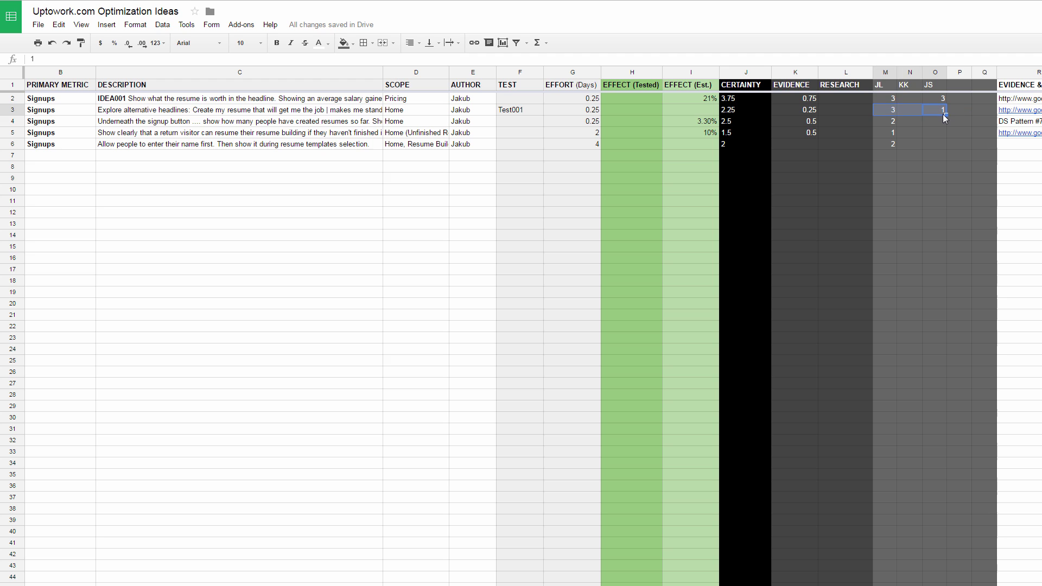
left_click(732, 112)
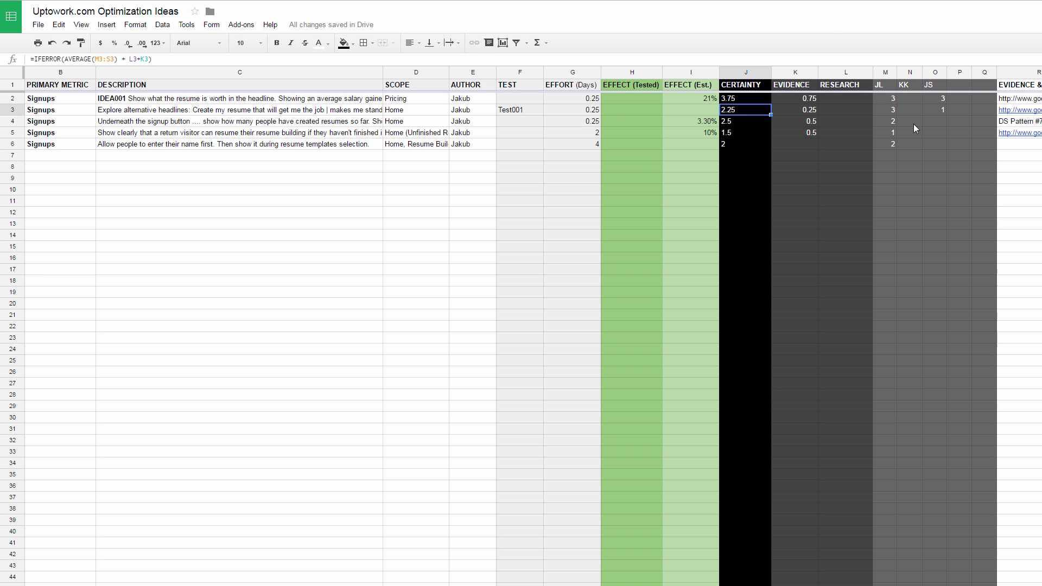
left_click(893, 110)
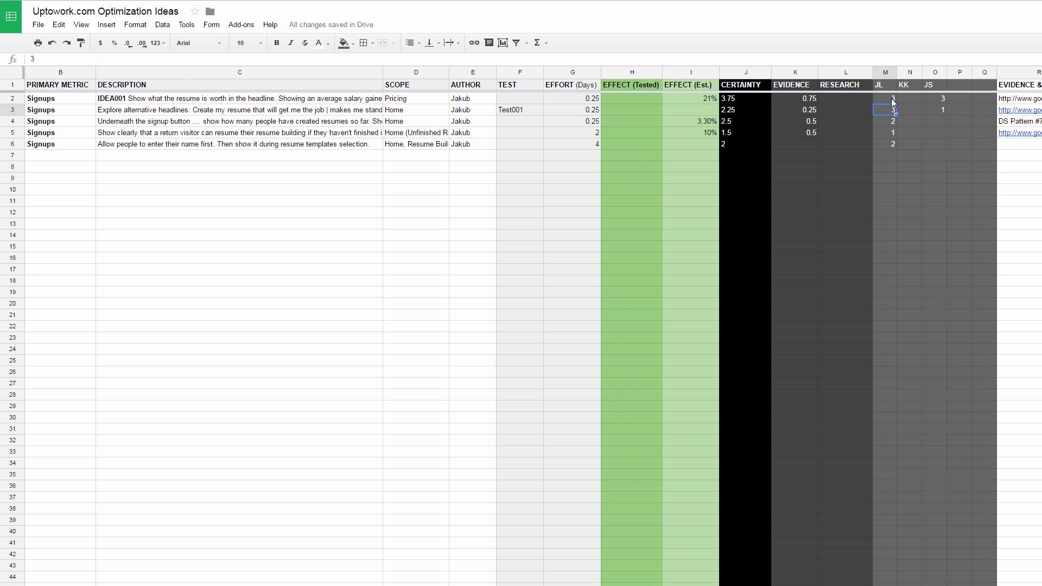
Review the first idea's reviewer scores, research cell and evidence value of 0.75.
key("Up")
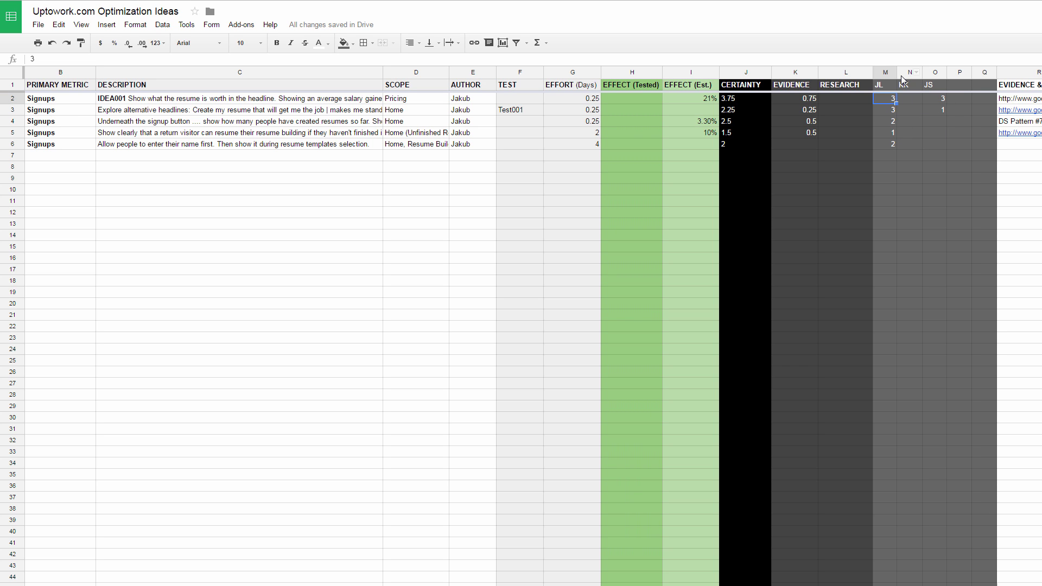
key("Right")
key("Right")
key("Right")
key("Left")
key("Left")
key("Left")
key("Right")
key("Right")
key("Left")
key("Left")
key("Left")
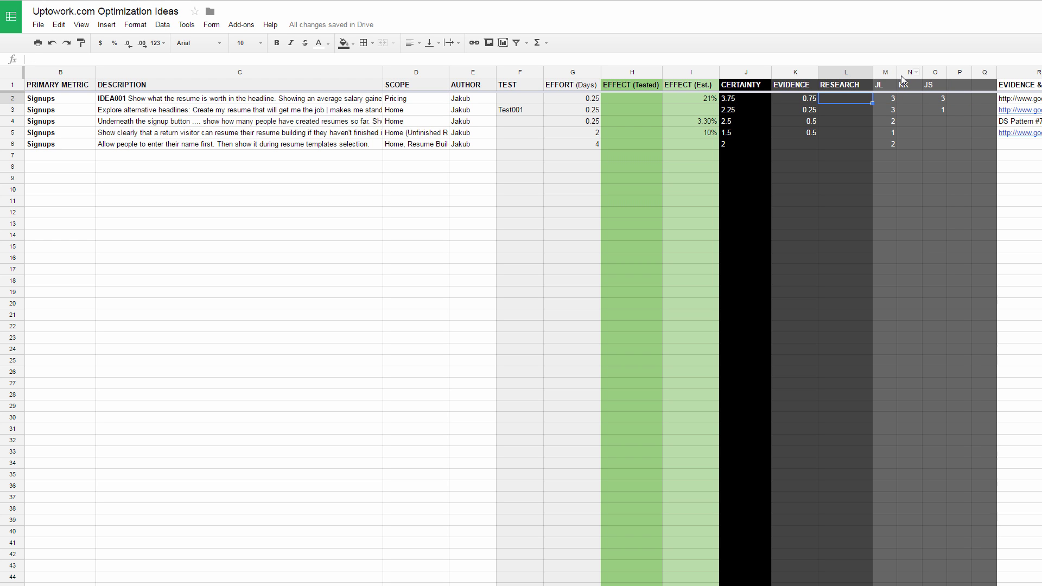
key("Left")
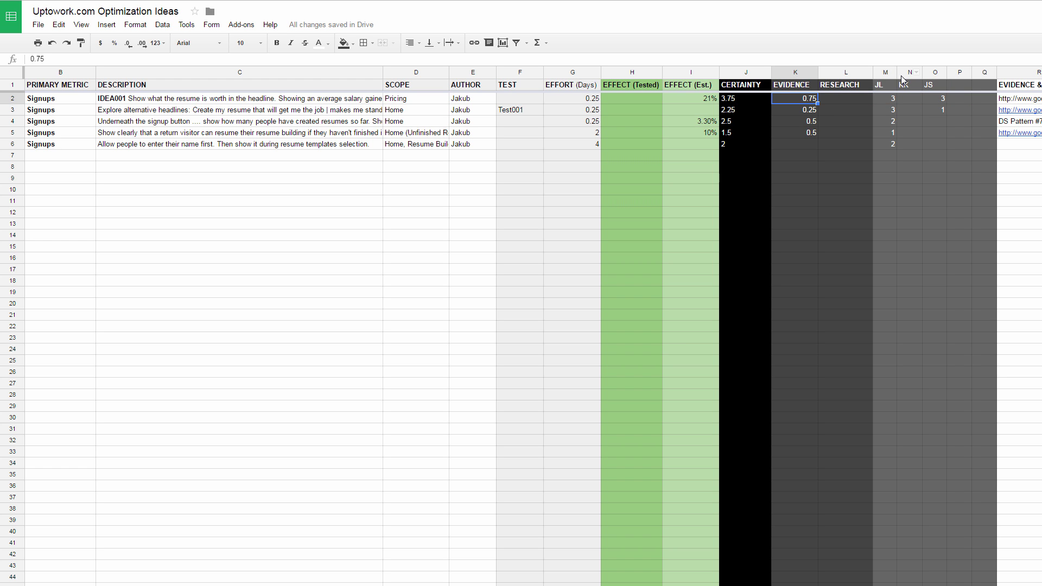
key("Right")
key("Left")
key("Right")
key("Right")
key("Right")
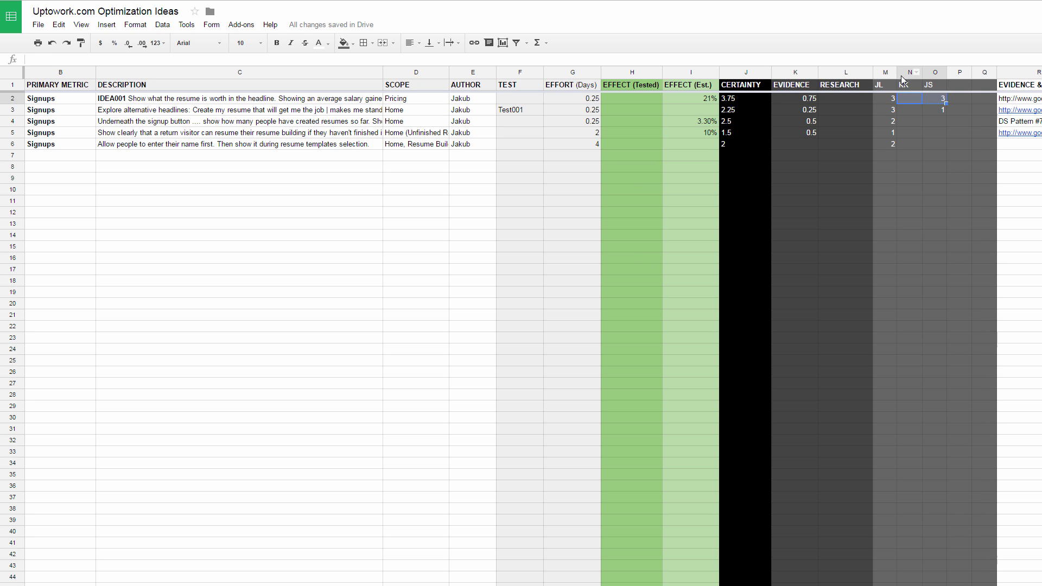
key("Left")
key("Left")
key("Left")
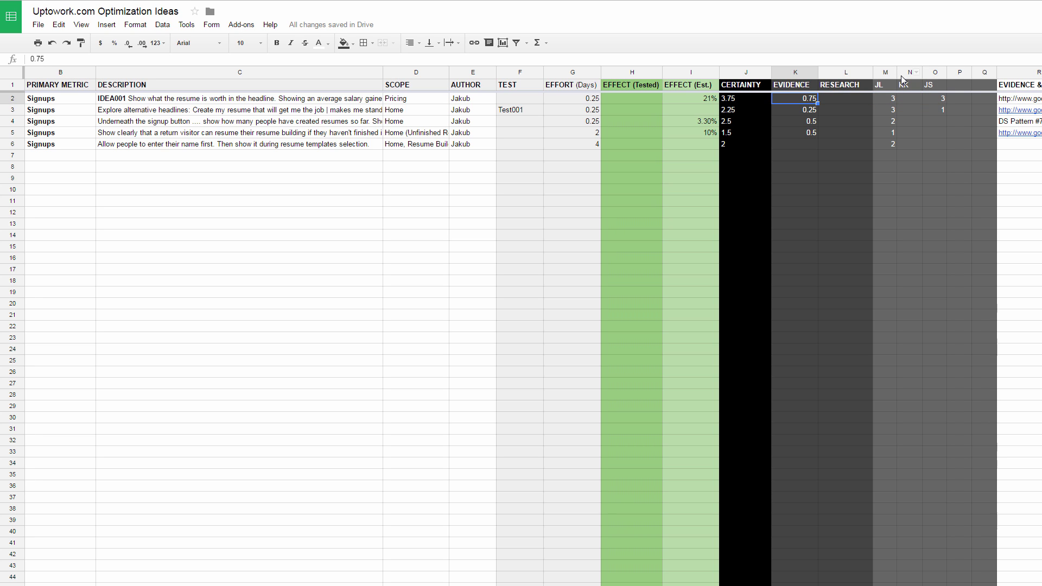
key("Down")
key("Down")
key("Down")
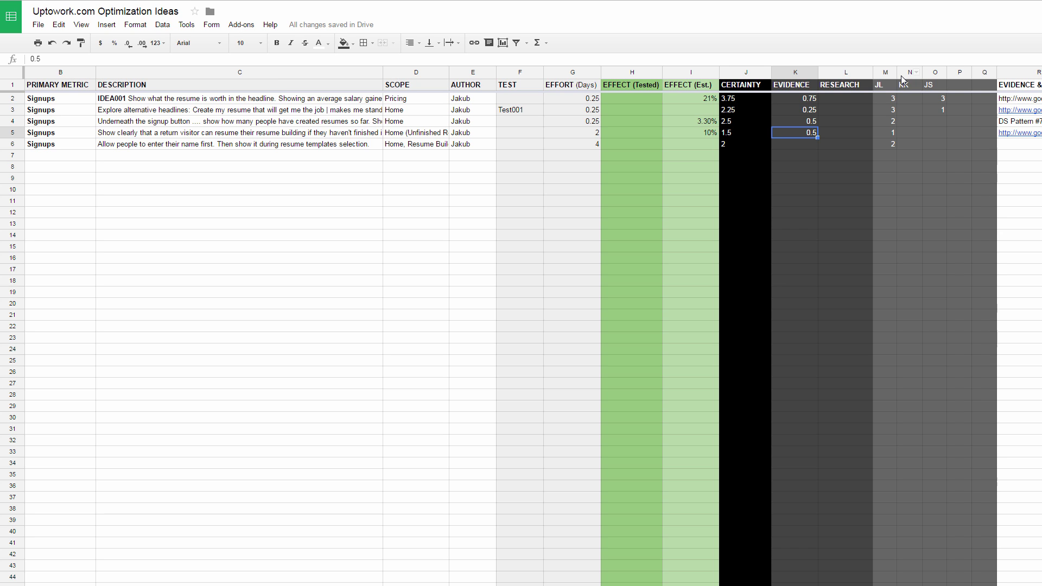
Try an evidence value of 10 in K6 for Name First, check its certainty formula, then delete it.
key("Down")
type("10")
key("Return")
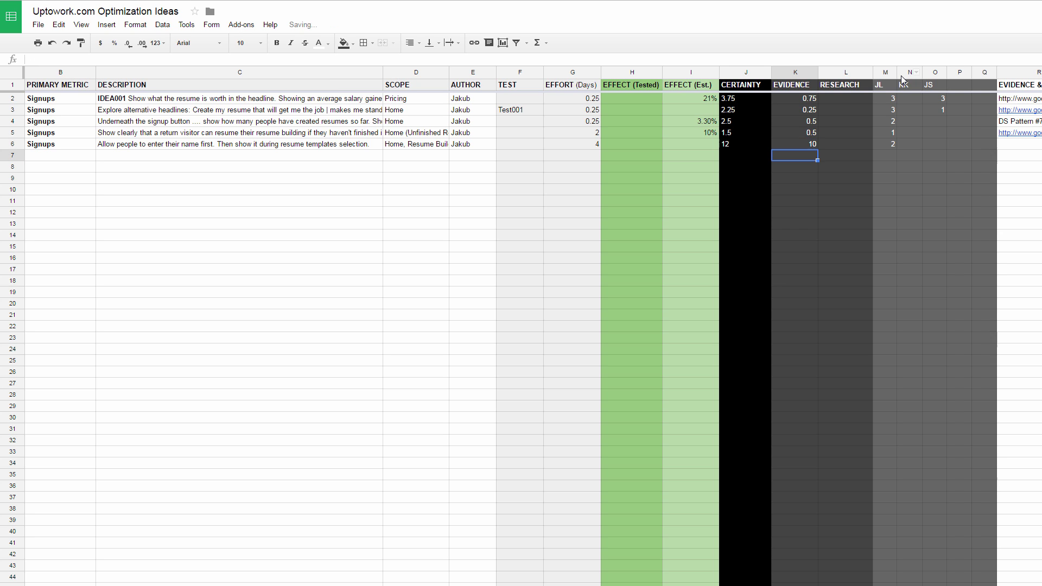
key("Up")
key("Left")
key("Left")
key("Right")
key("Right")
key("Left")
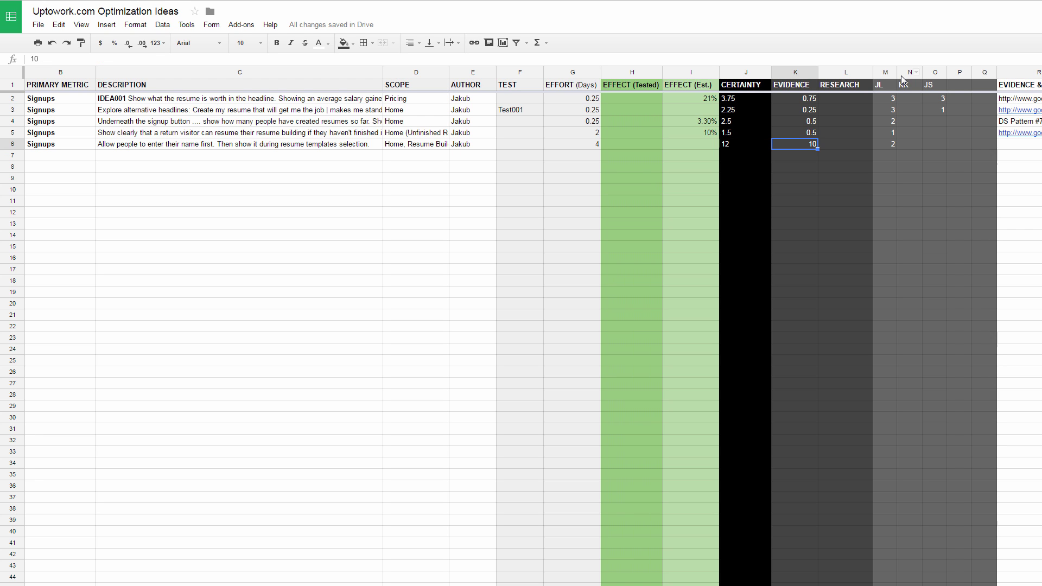
key("Delete")
key("Right")
key("Right")
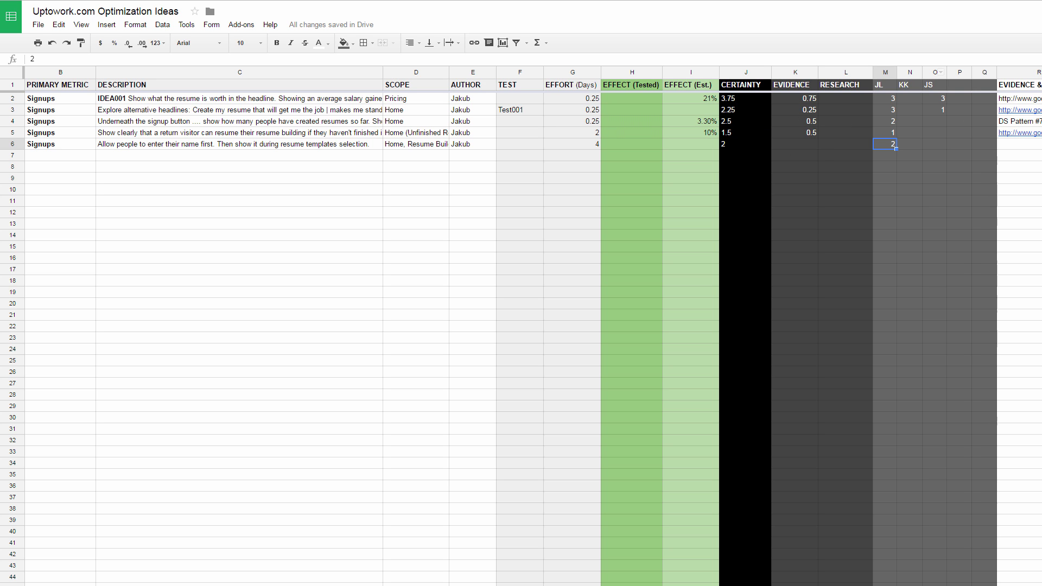
Locate the DS Pattern #7 evidence note for Social Counts and open cell R4 for editing.
left_click(1024, 123)
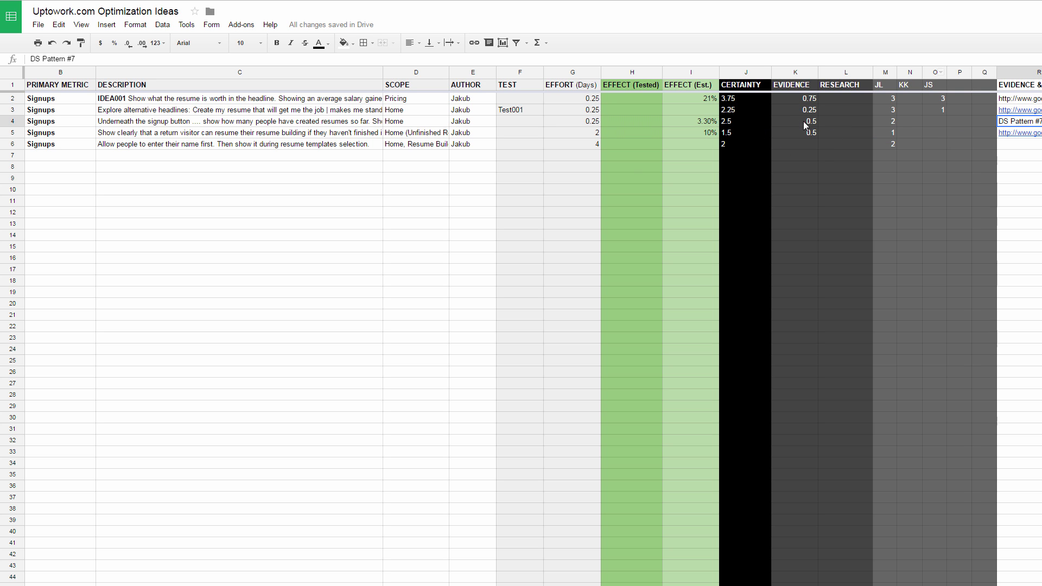
scroll(521, 326, "left", 2)
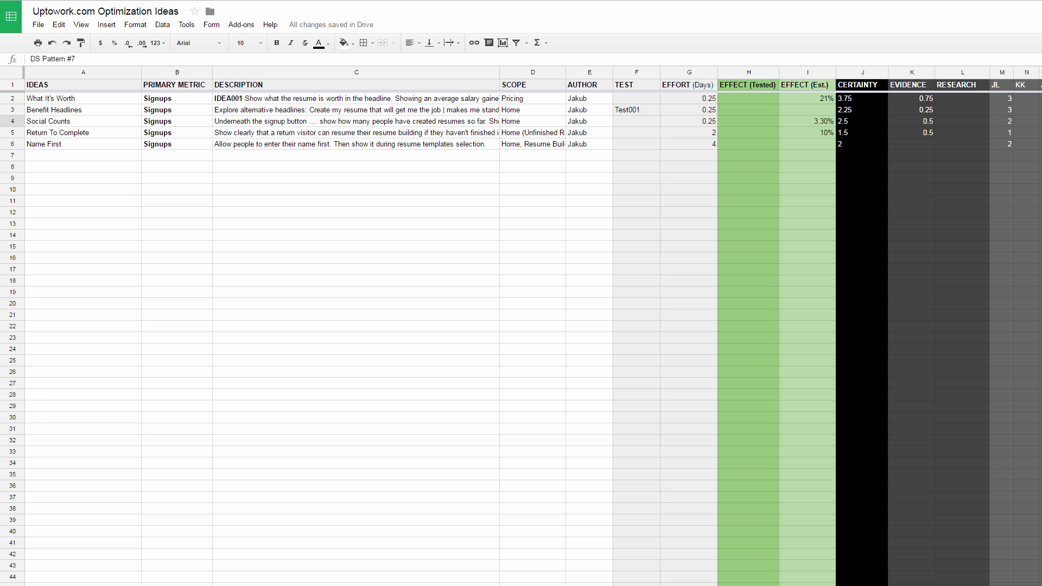
left_click(65, 126)
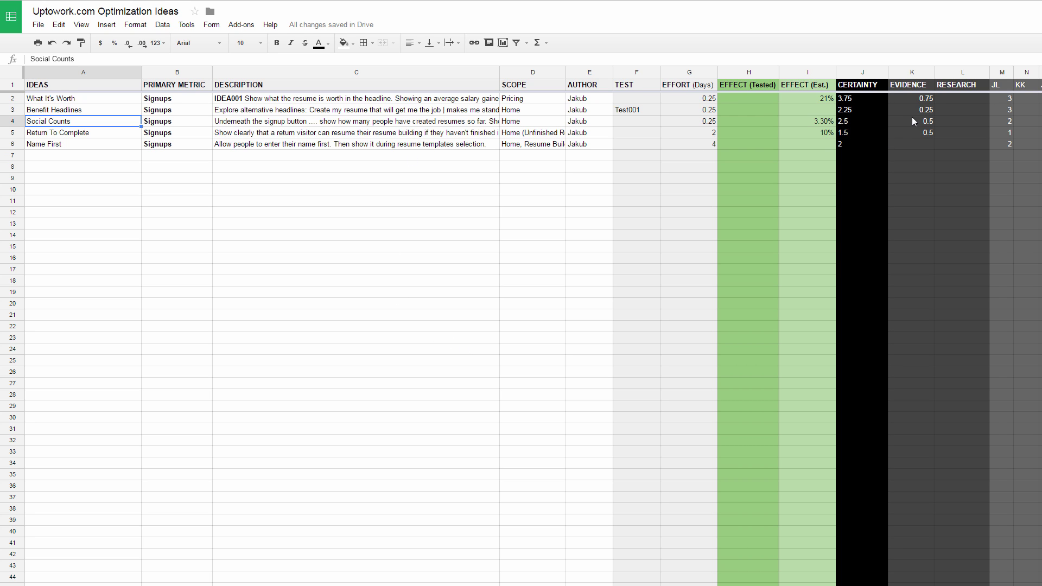
double_click(44, 125)
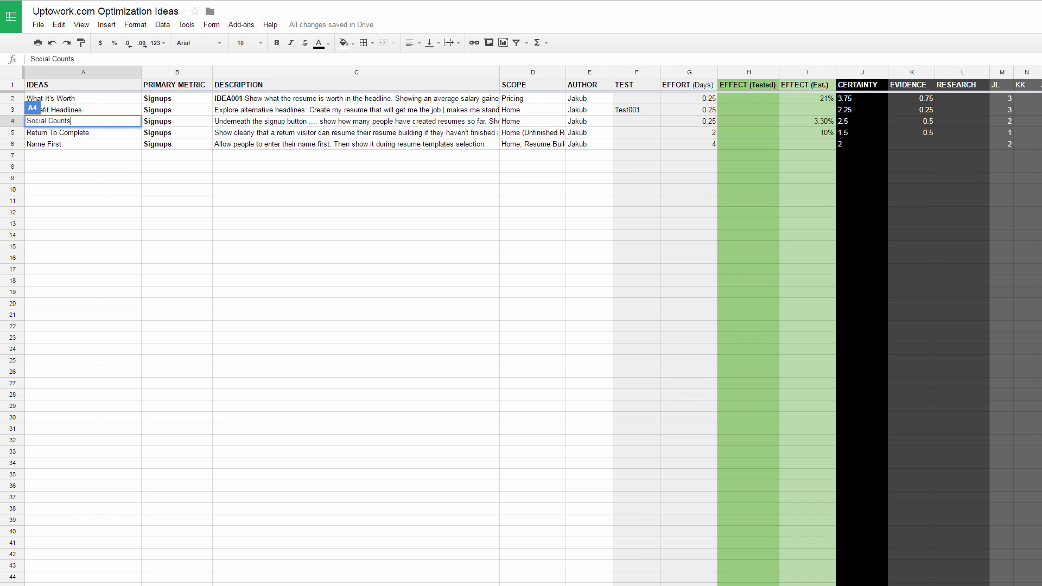
scroll(521, 326, "right", 1)
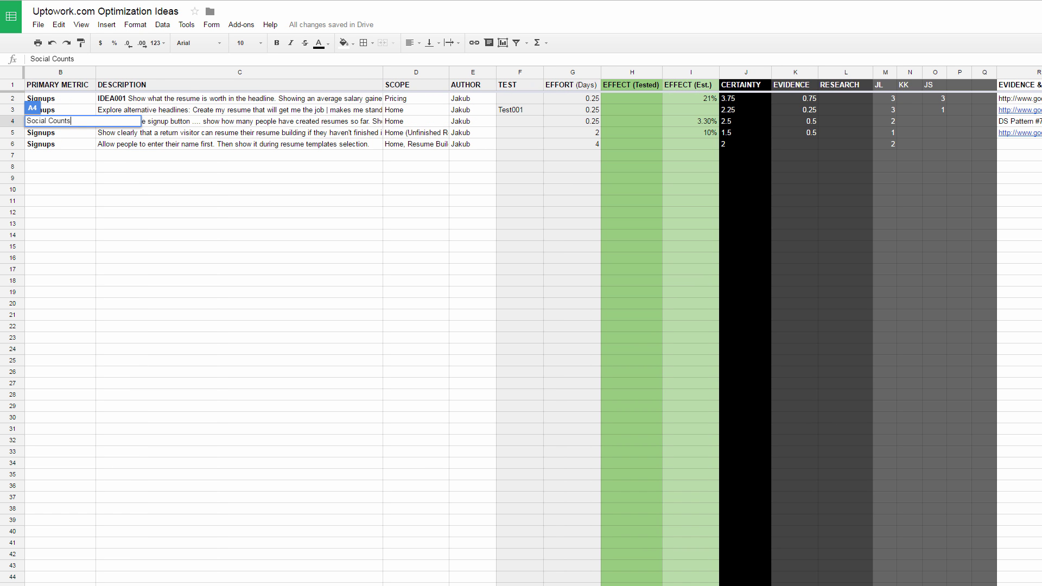
scroll(521, 326, "right", 2)
scroll(521, 326, "left", 2)
scroll(593, 419, "right", 2)
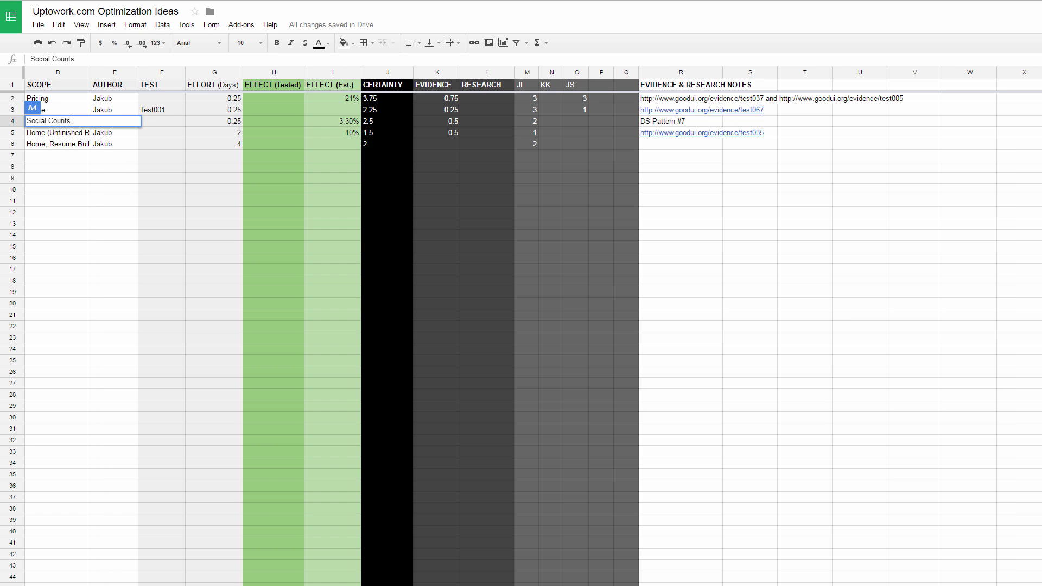
double_click(672, 122)
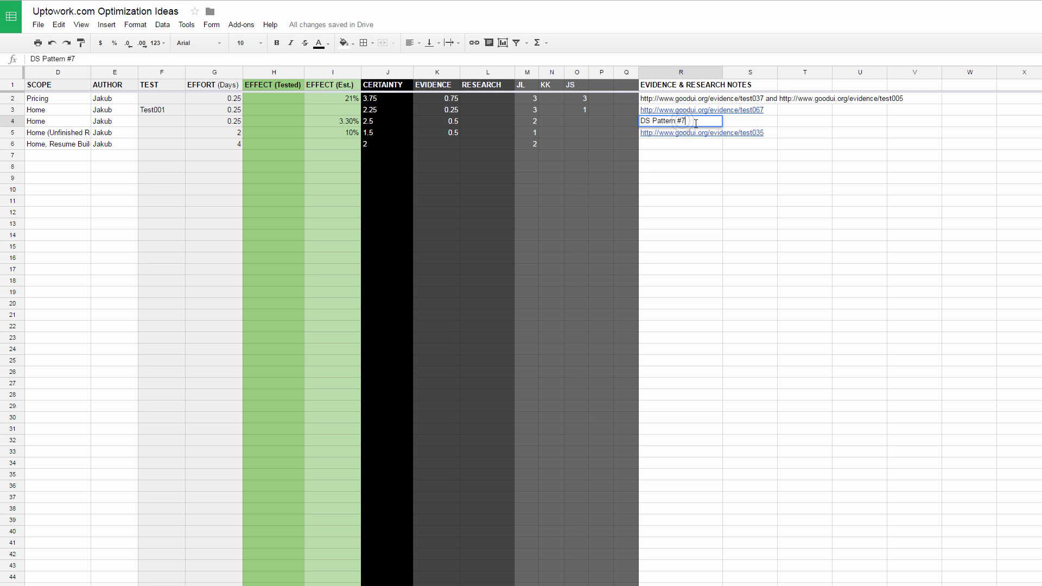
Select the DS Pattern #7 text and scroll the Data Stories PDF to Pattern #7, Social Counts or Not.
left_click_drag(687, 120, 640, 122)
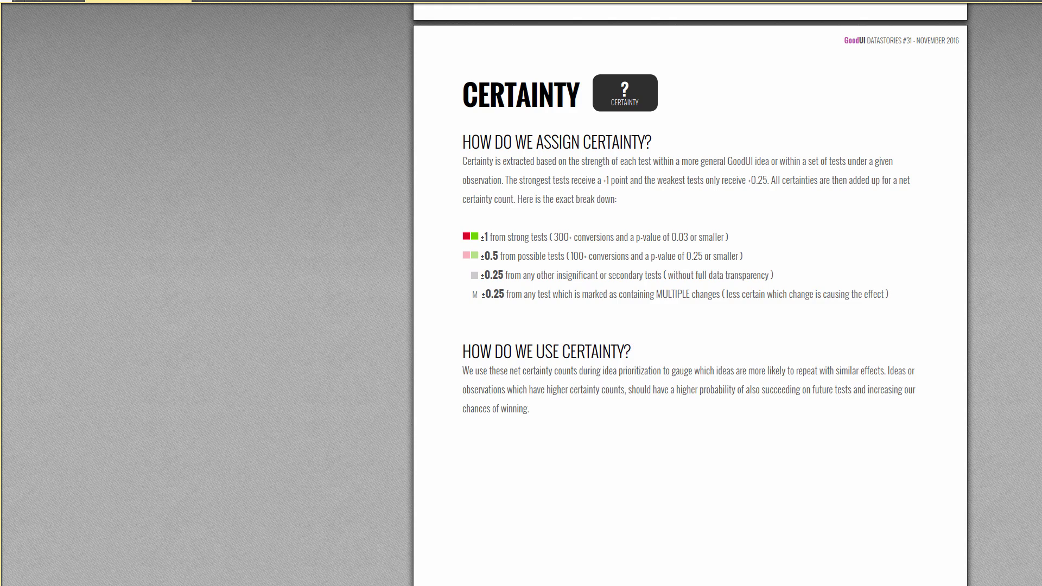
scroll(690, 293, "down", 20)
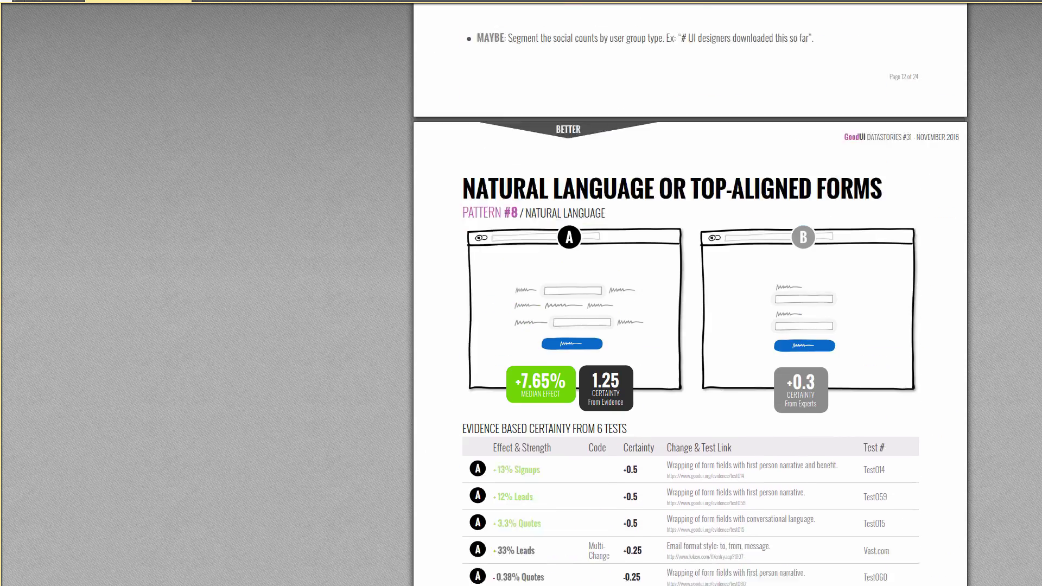
scroll(689, 293, "up", 15)
scroll(689, 293, "down", 7)
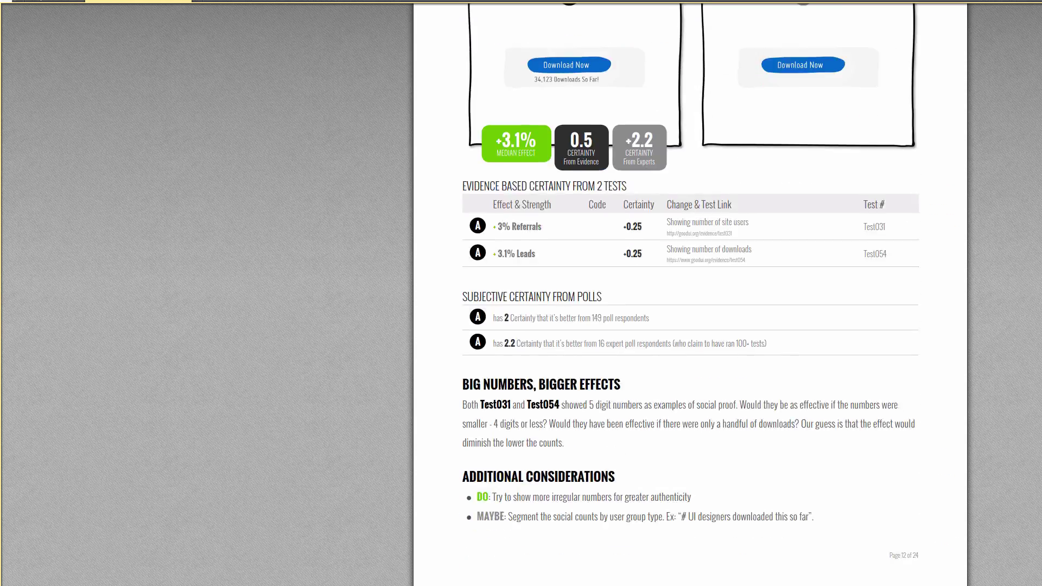
scroll(690, 293, "up", 2)
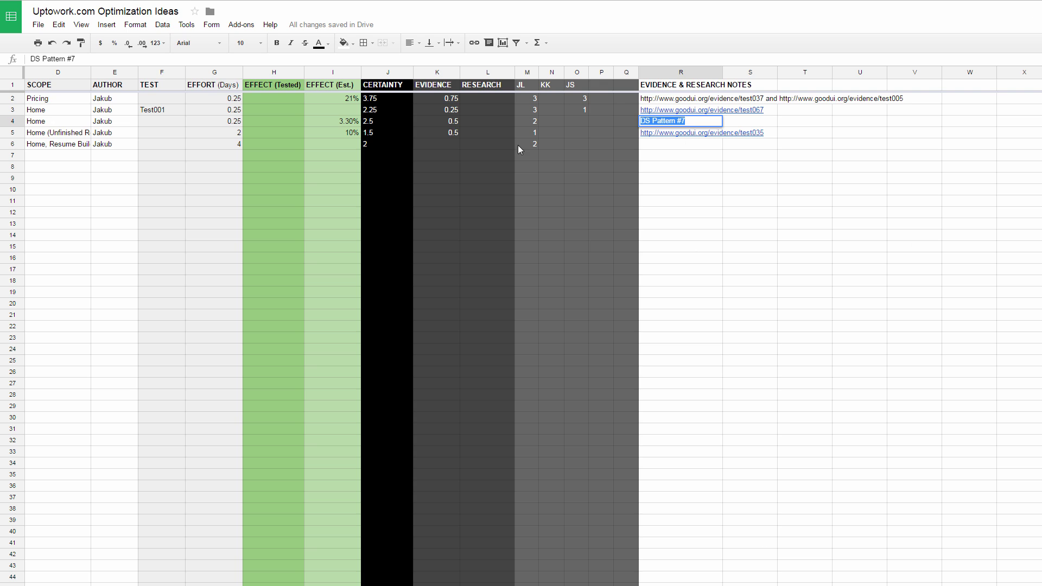
Commit the R4 note and confirm the Social Counts evidence value of 0.5 in K4.
left_click(456, 122)
key("Up")
key("Down")
left_click(464, 122)
key("Left")
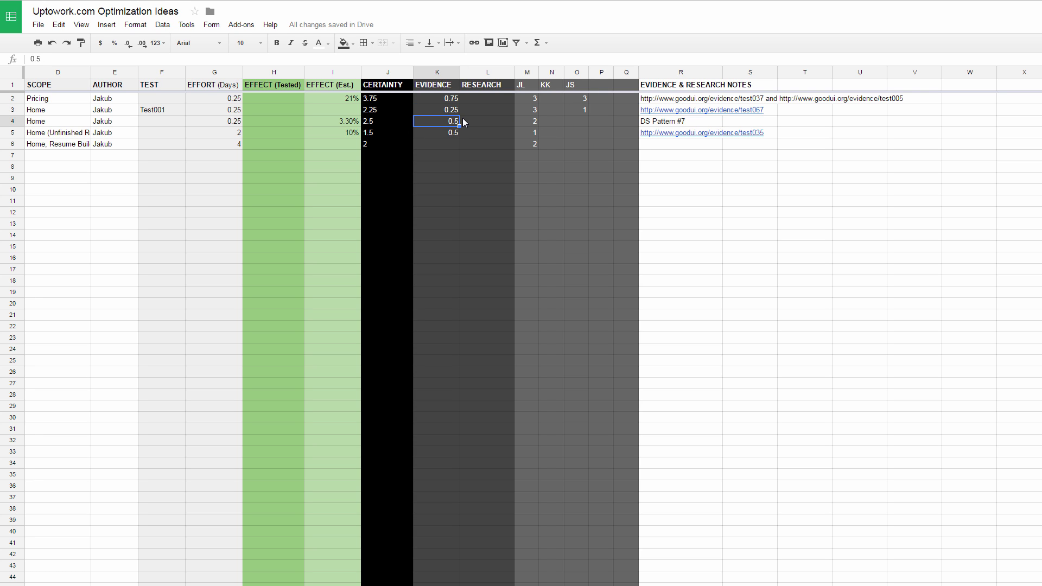
key("Right")
key("Left")
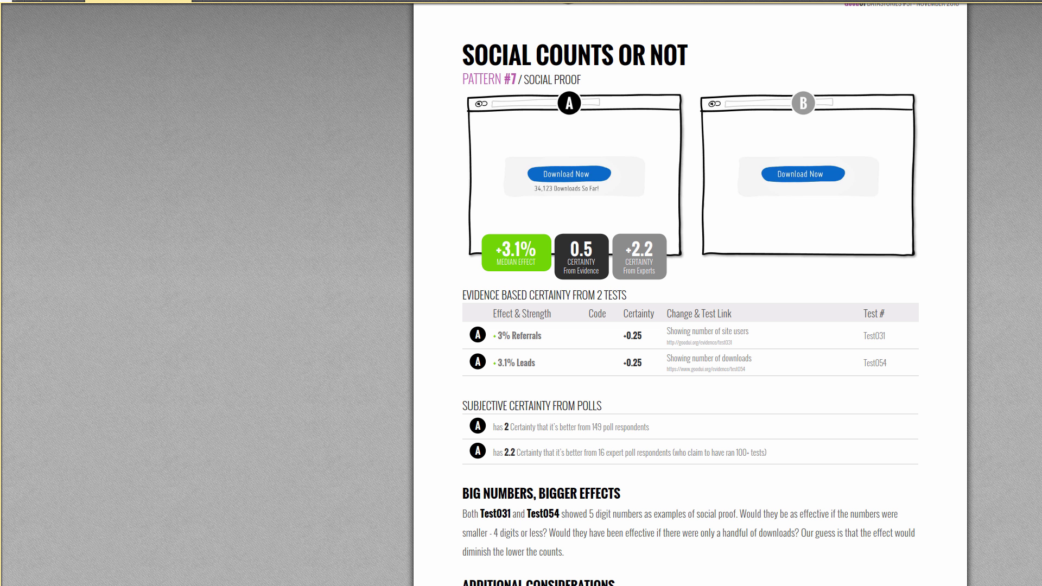
Scroll the PDF to Pattern #8, Natural Language or Top-Aligned Forms, then return to the ideas sheet.
scroll(689, 293, "down", 12)
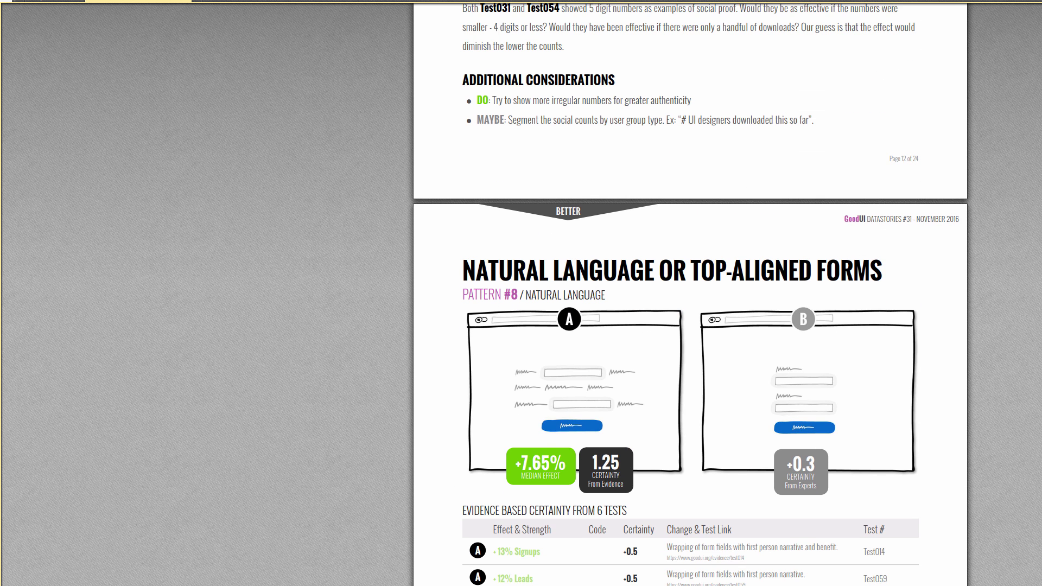
scroll(997, 289, "up", 1)
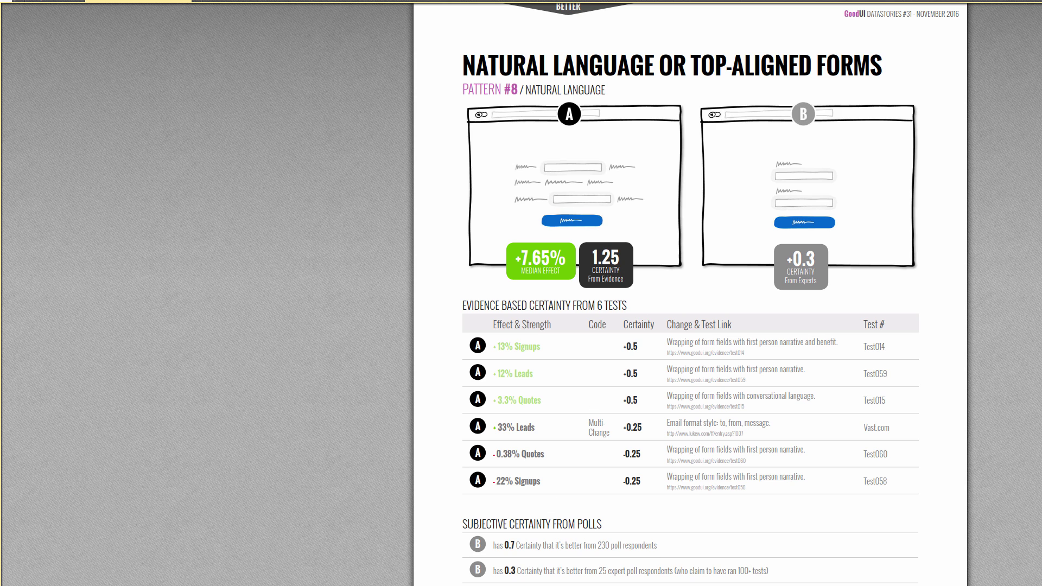
key("alt+Tab")
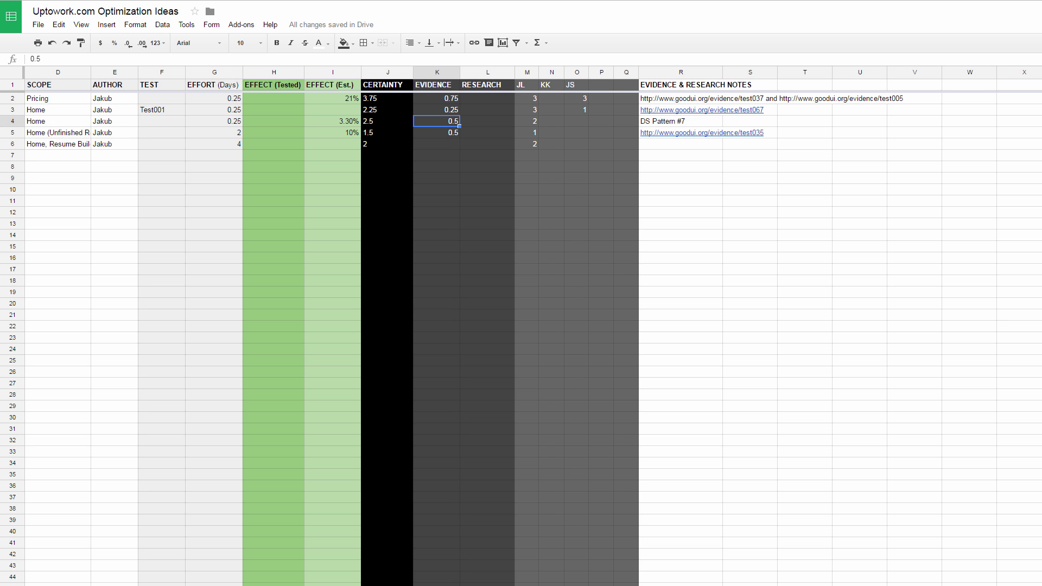
Sort the sheet Z → A on CERTAINTY column J.
scroll(531, 325, "left", 3)
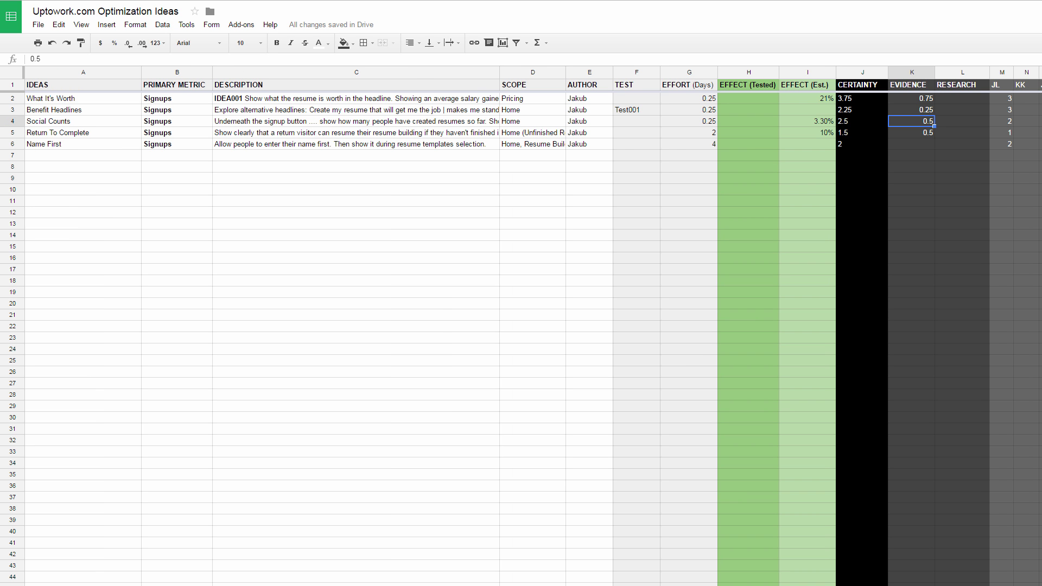
left_click(959, 199)
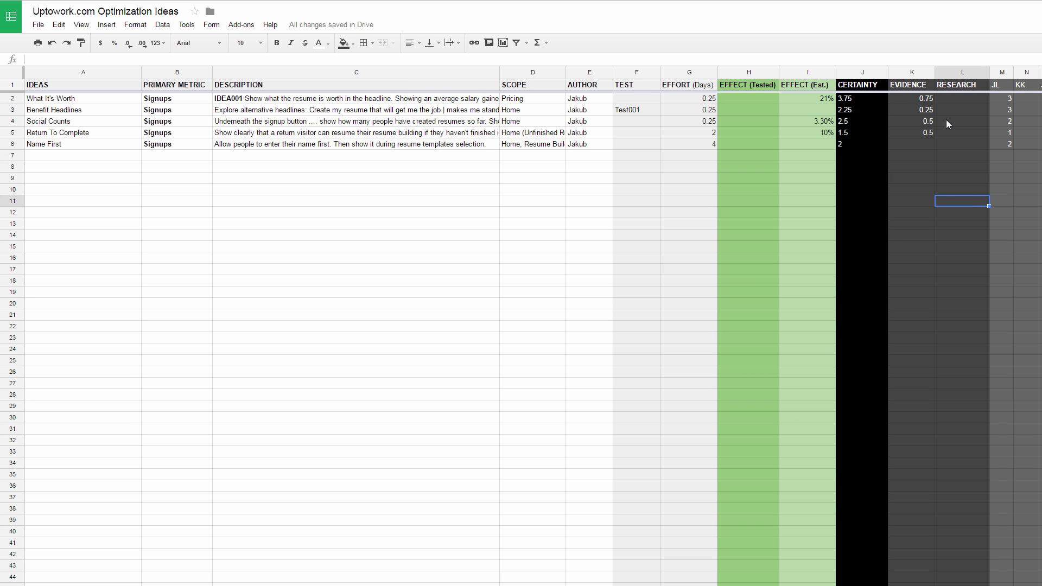
left_click(882, 71)
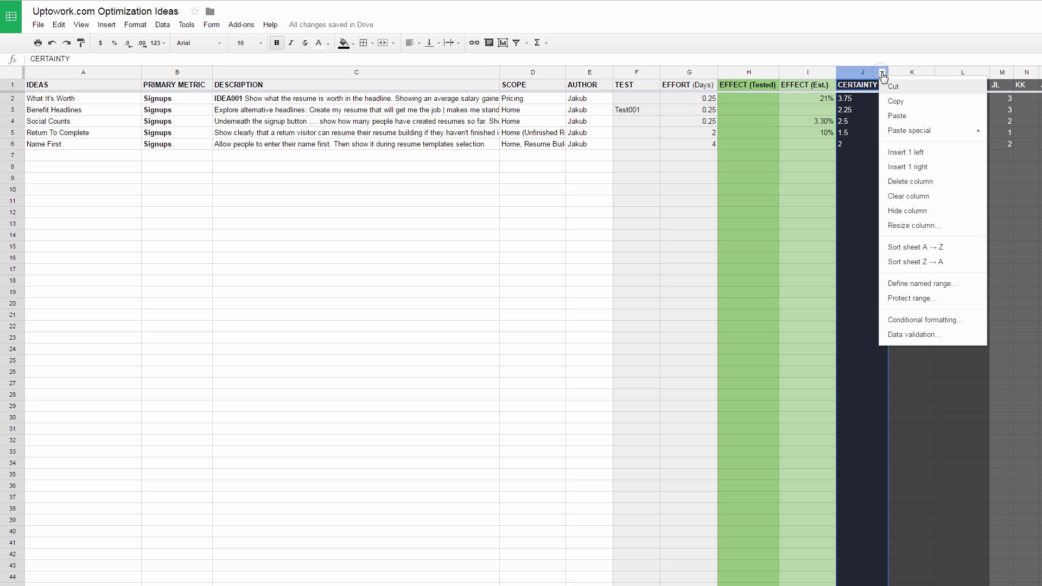
left_click(946, 262)
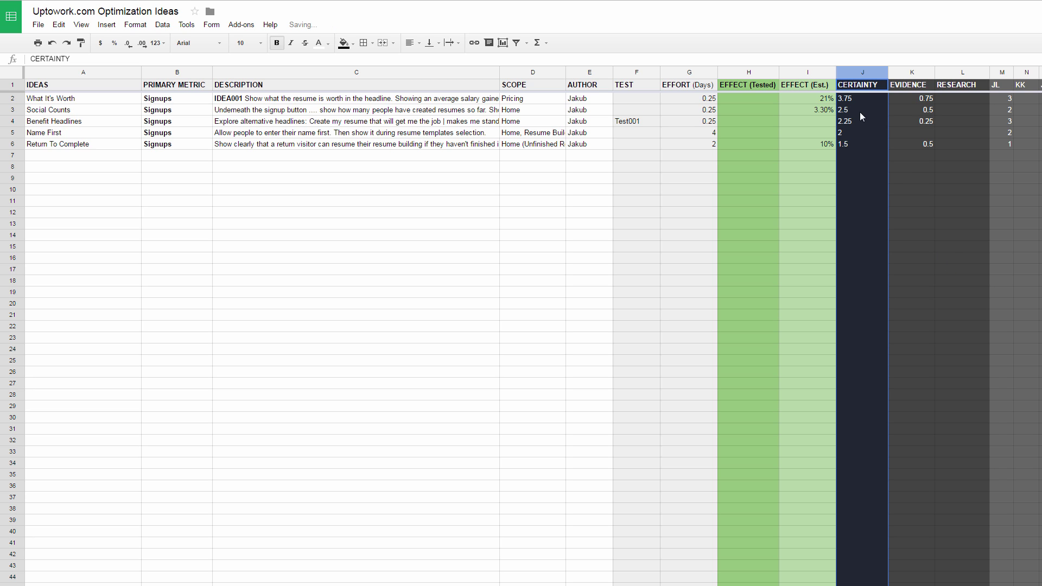
left_click(798, 211)
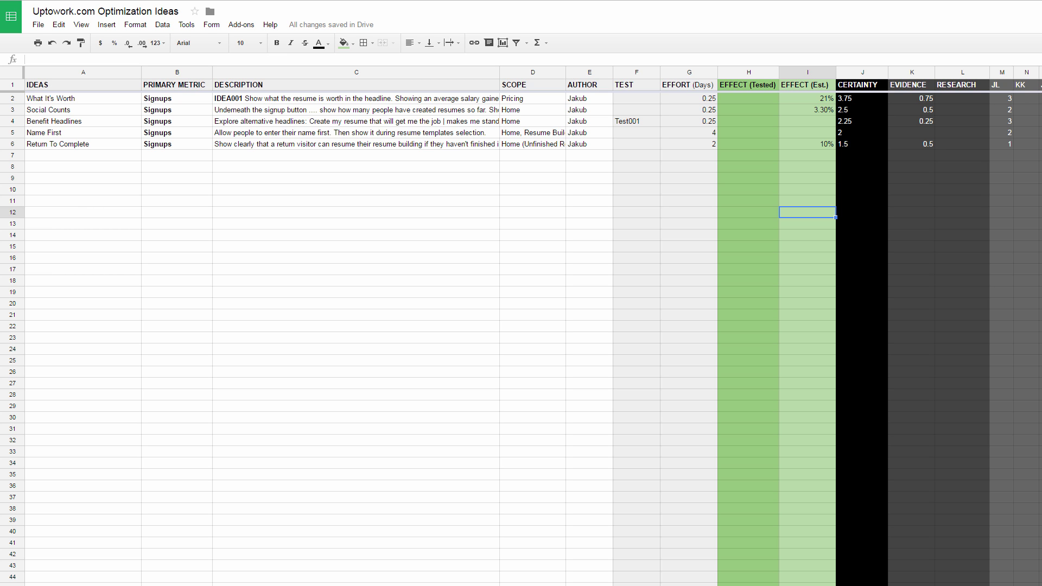
Sort the sheet Z → A on EFFECT (Est.) column I, then Z → A on the JS column O.
left_click(830, 72)
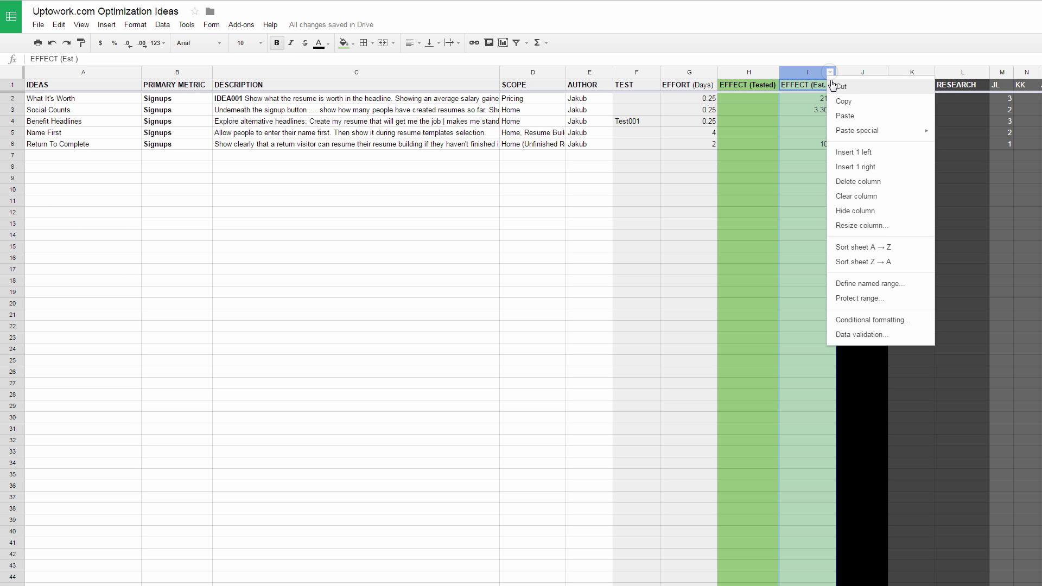
left_click(889, 262)
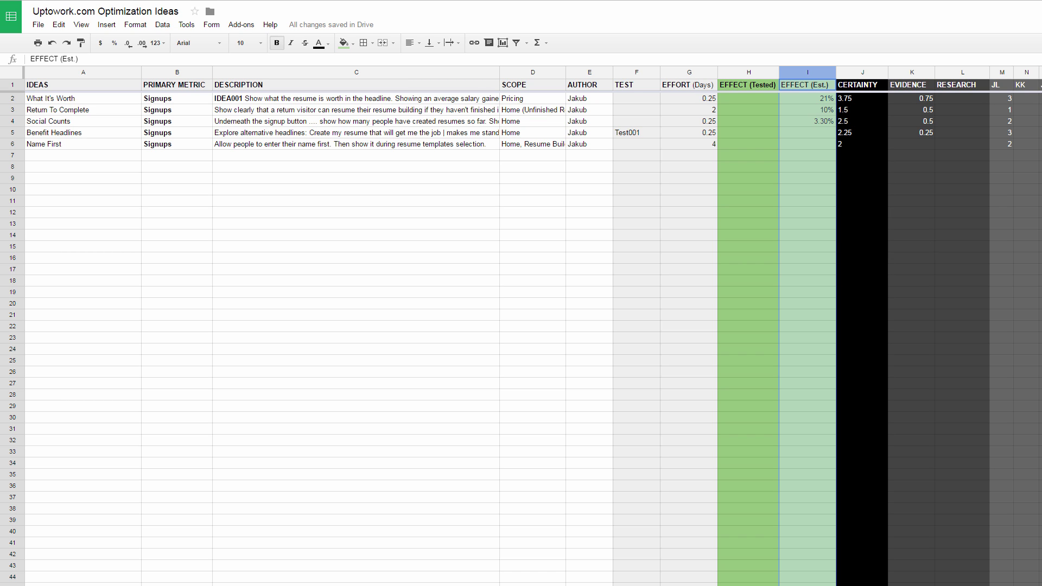
left_click(1040, 85)
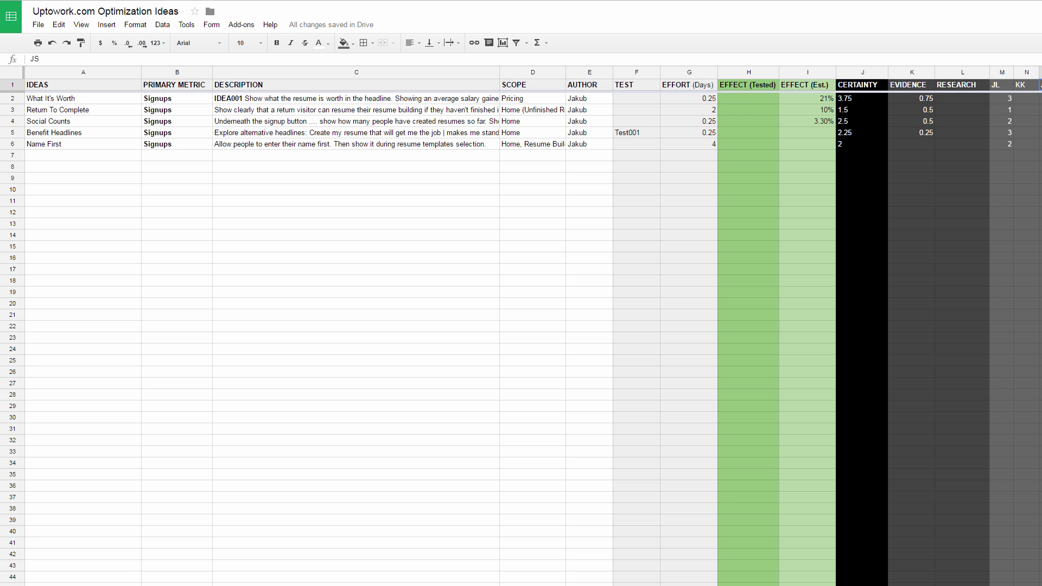
key("ctrl+space")
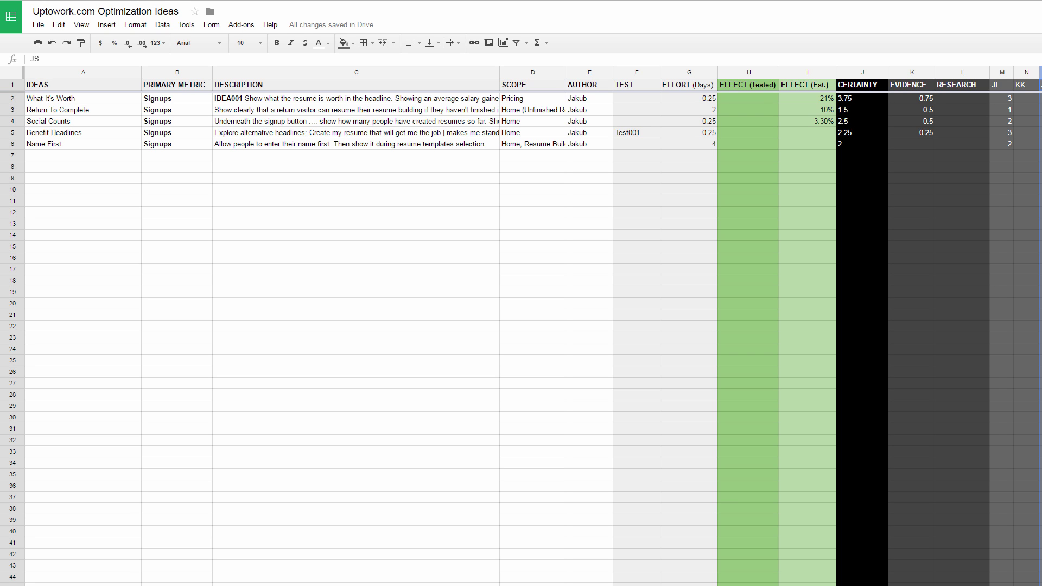
key("ctrl+z")
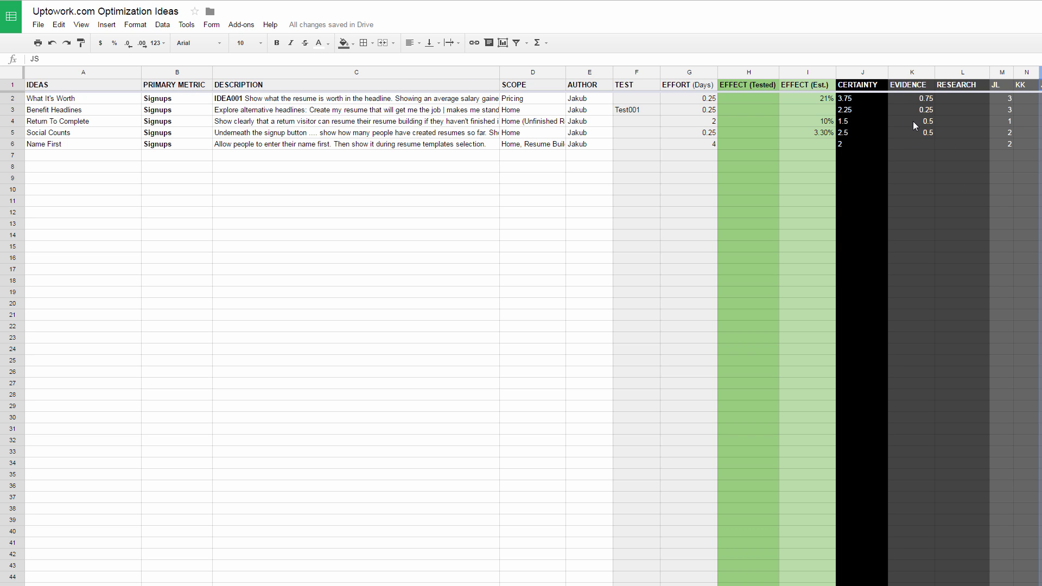
Sort the sheet by EFFORT (Days) Z → A, then A → Z so the lowest-effort ideas come first.
left_click(712, 73)
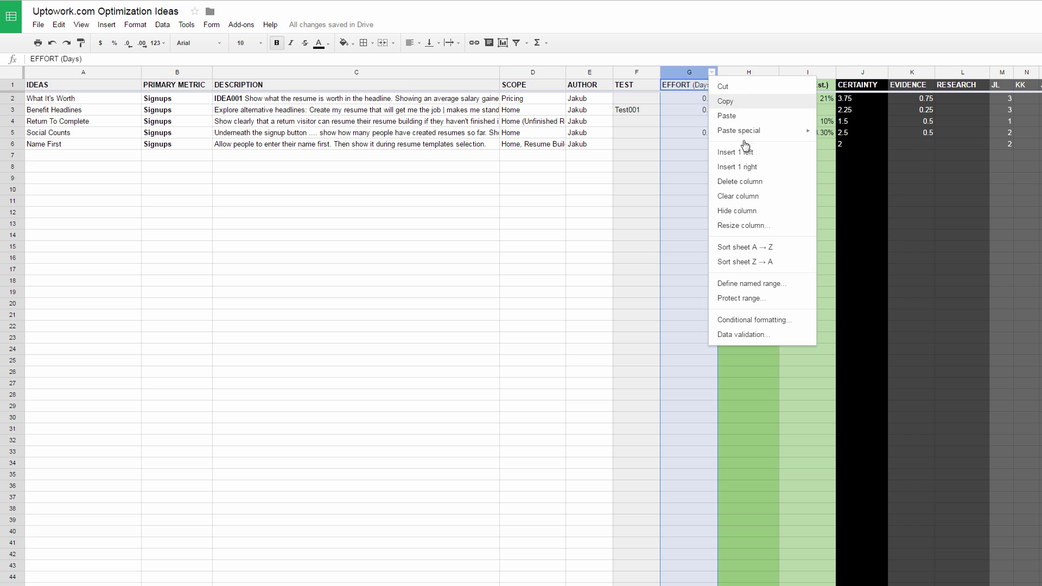
left_click(788, 263)
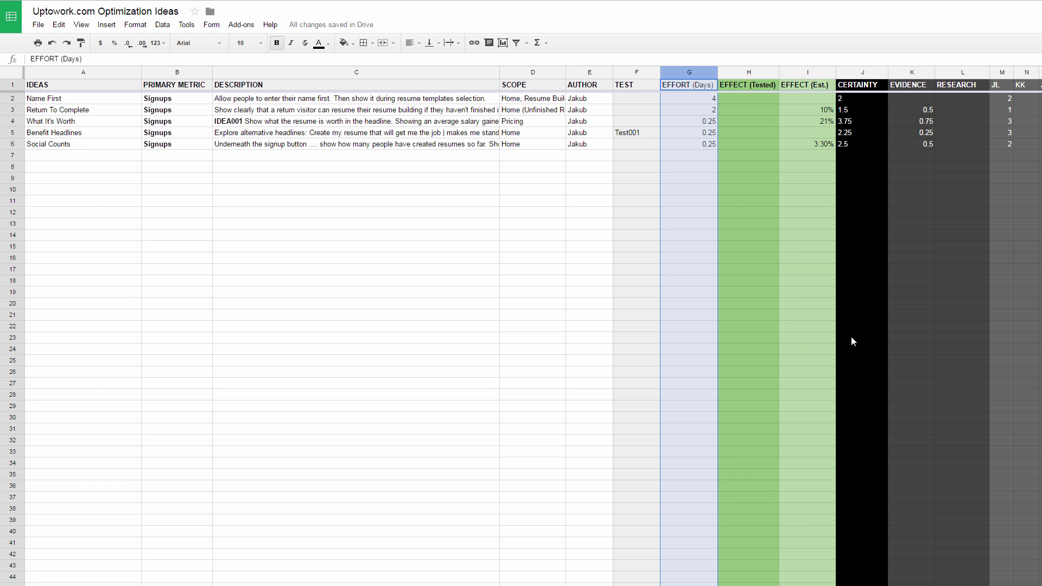
left_click(713, 75)
left_click(782, 253)
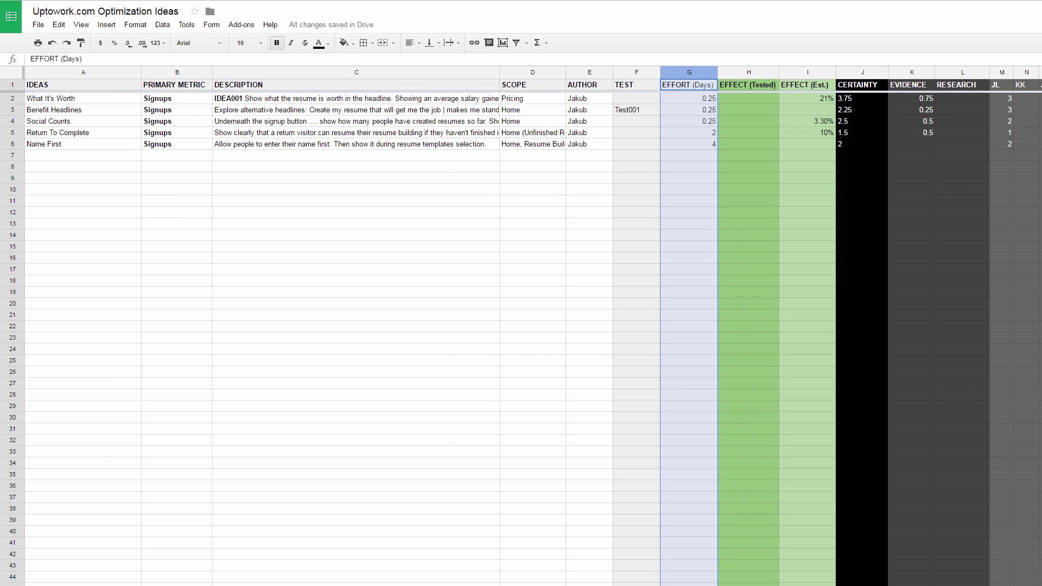
Sort the sheet by the JS score column, highest first.
scroll(532, 325, "right", 2)
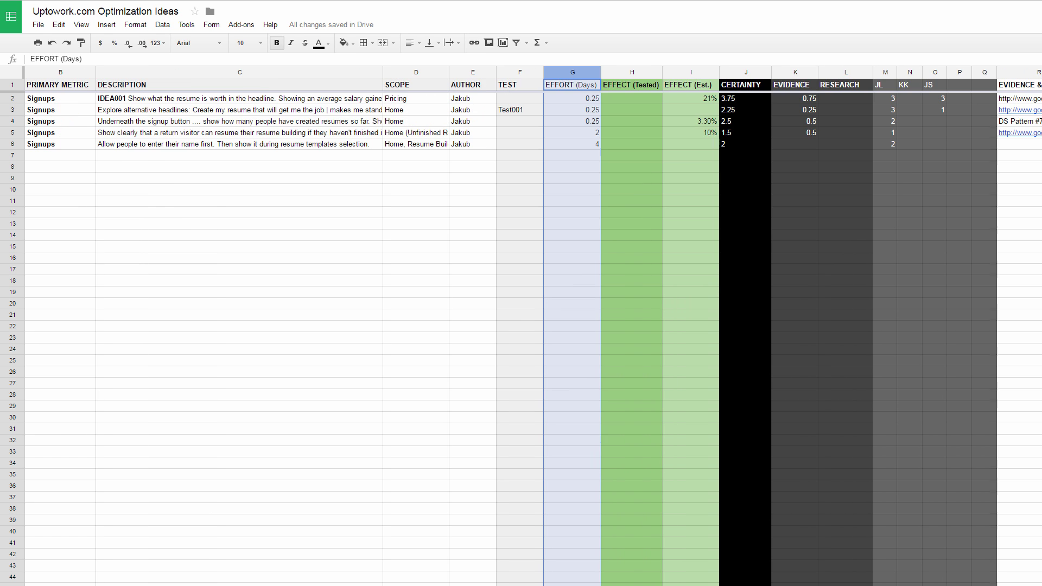
scroll(542, 326, "right", 3)
scroll(542, 326, "left", 2)
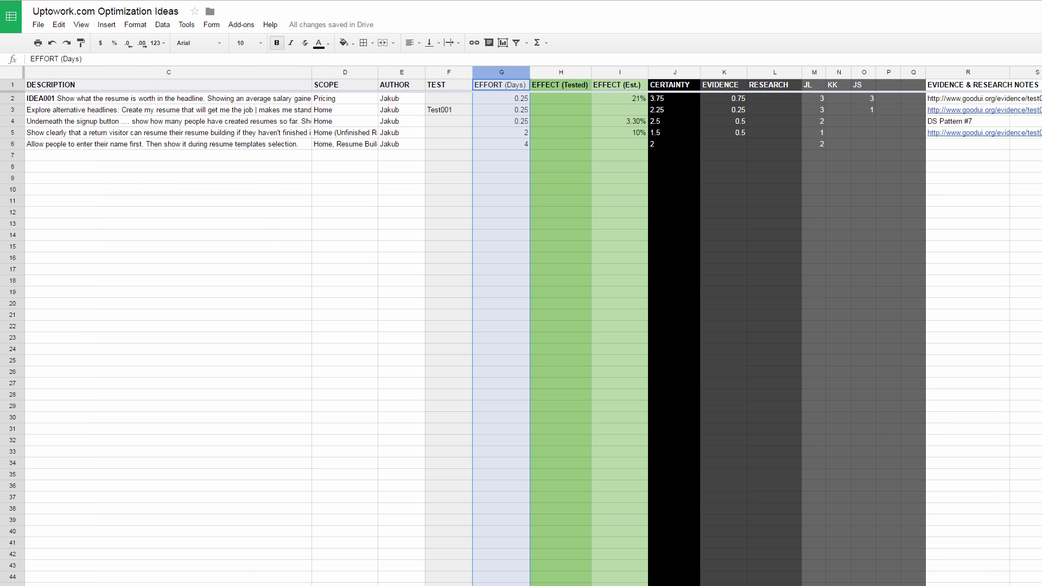
left_click(866, 73)
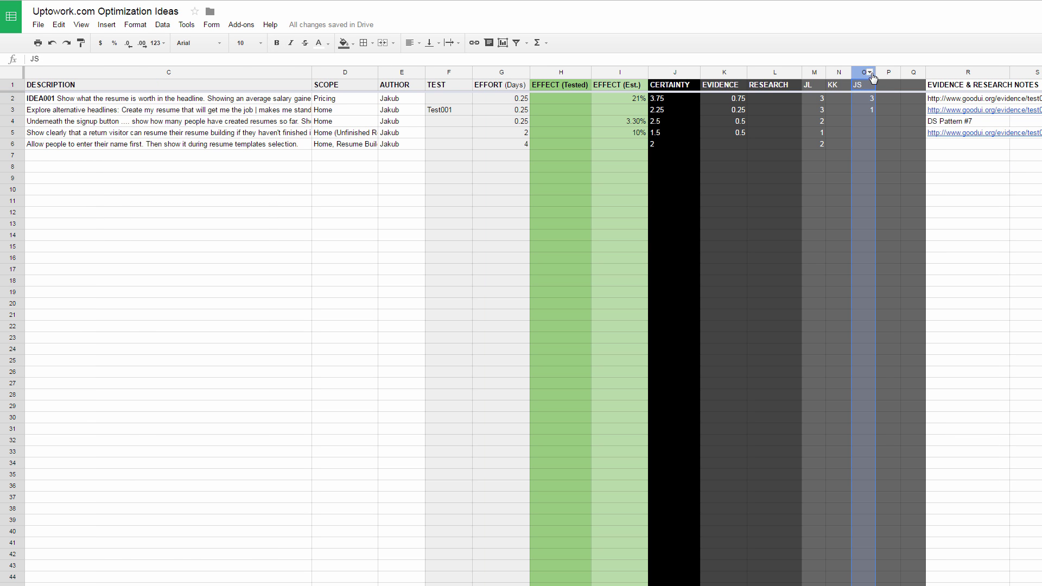
left_click(870, 72)
left_click(945, 262)
left_click(870, 72)
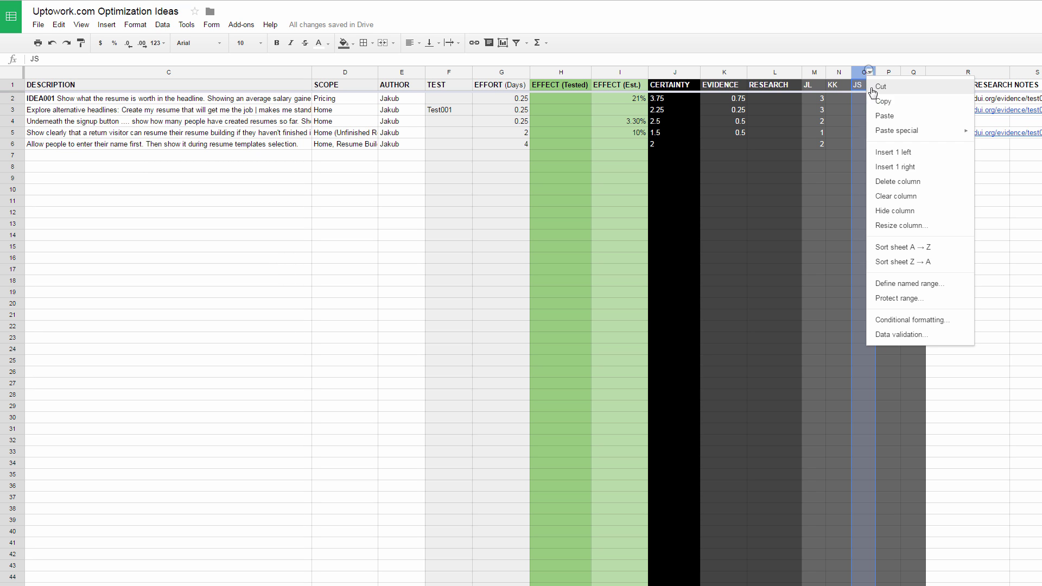
Re-sort the sheet by the JL score column, highest first.
left_click(820, 72)
left_click(888, 262)
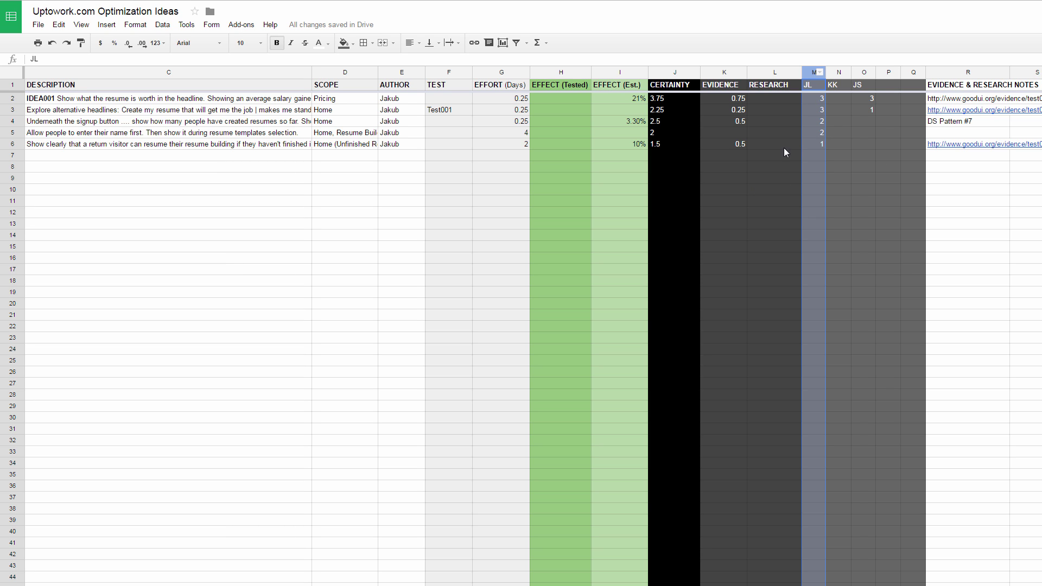
left_click(965, 202)
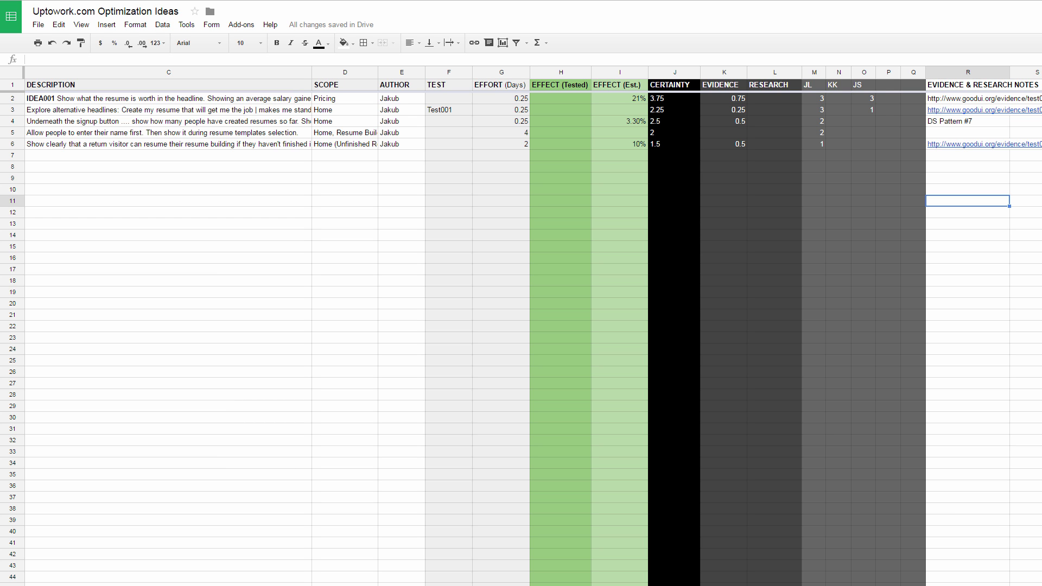
scroll(521, 326, "left", 5)
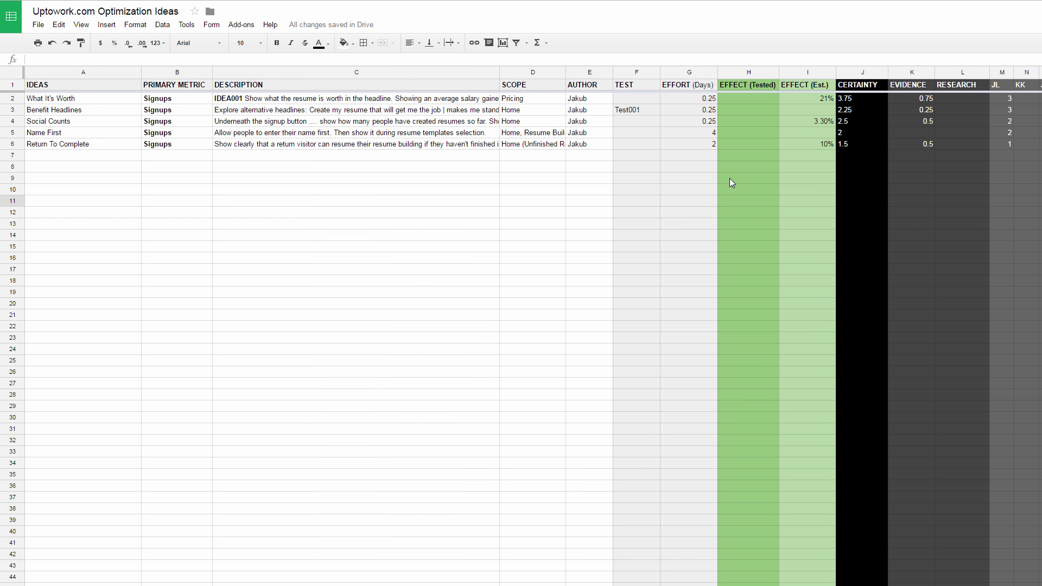